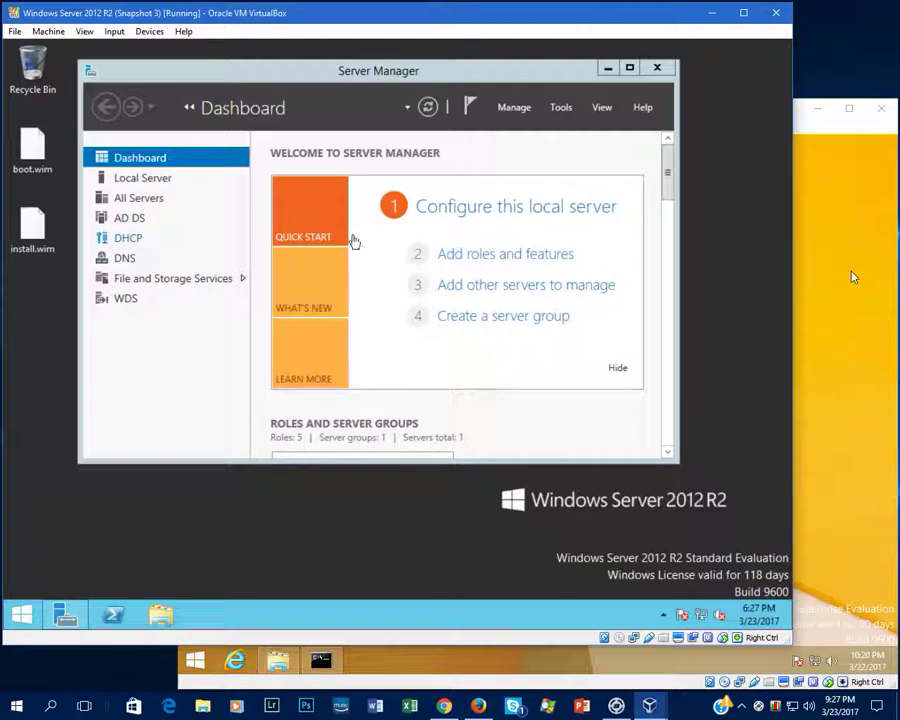
Launch Group Policy Management from Server Manager's Tools menu.
left_click(566, 109)
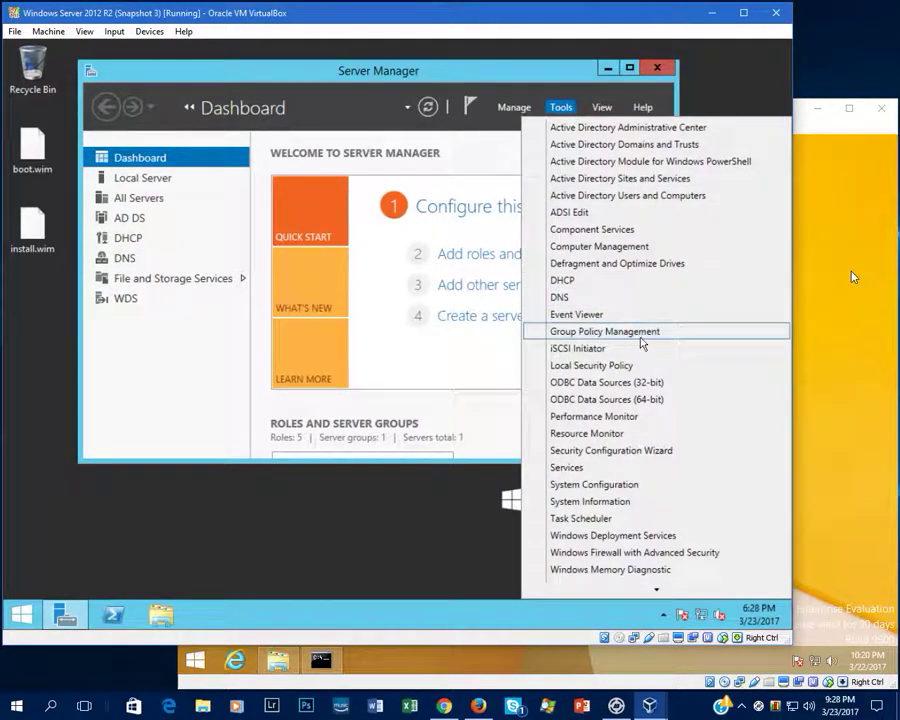
left_click(626, 333)
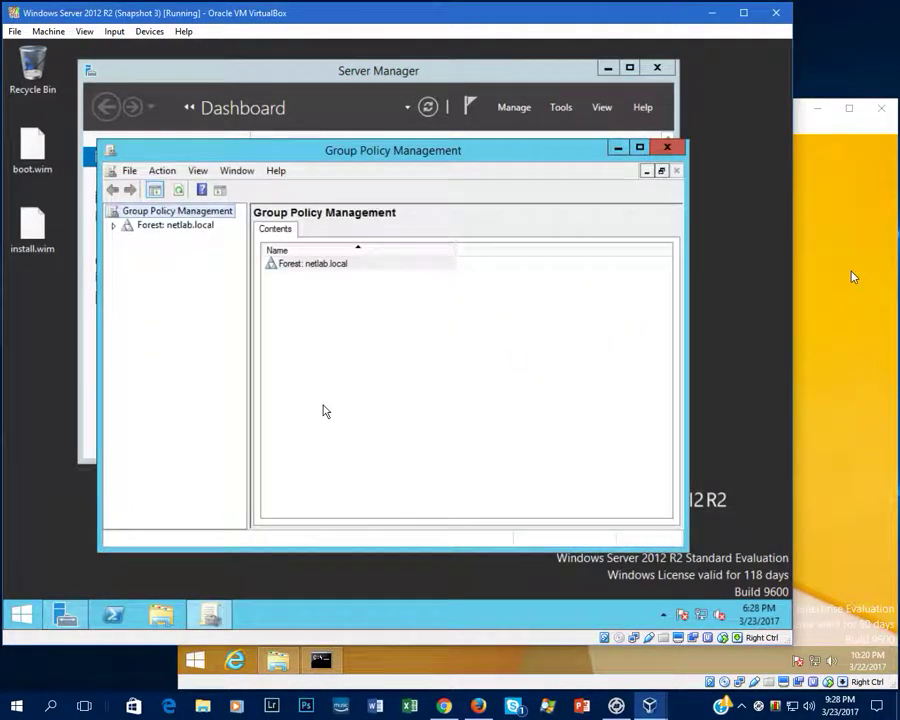
Expand the forest, Domains and netlab.local, and widen the tree pane.
left_click(113, 226)
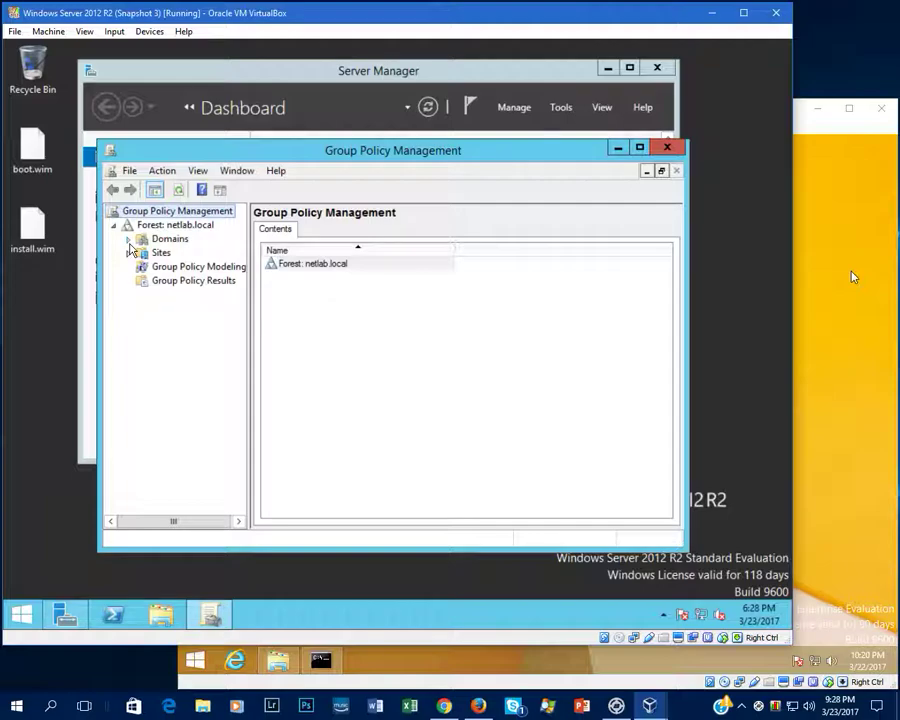
left_click(128, 239)
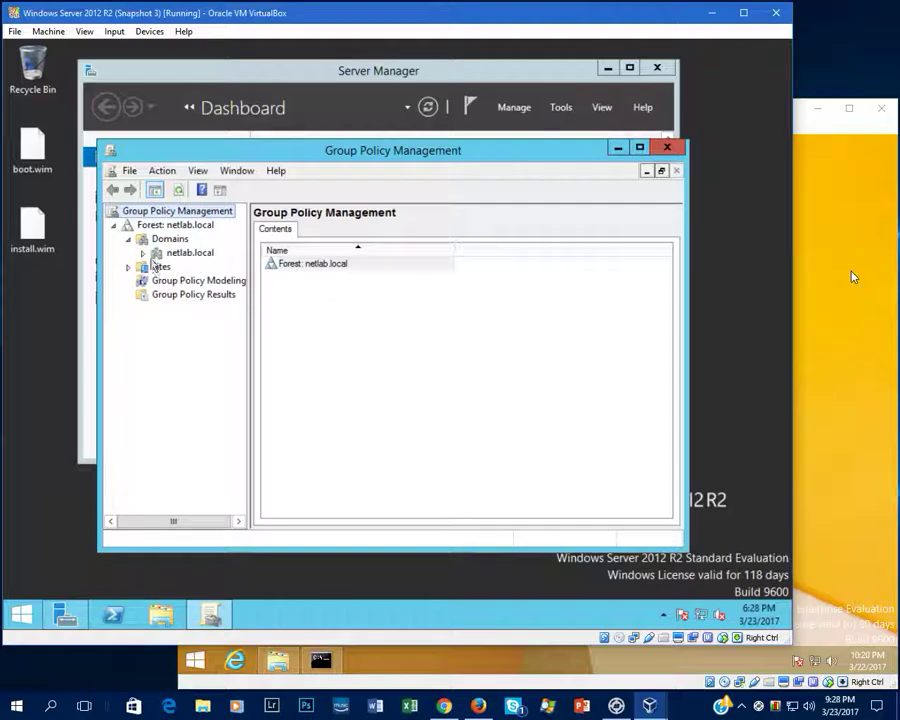
left_click(143, 253)
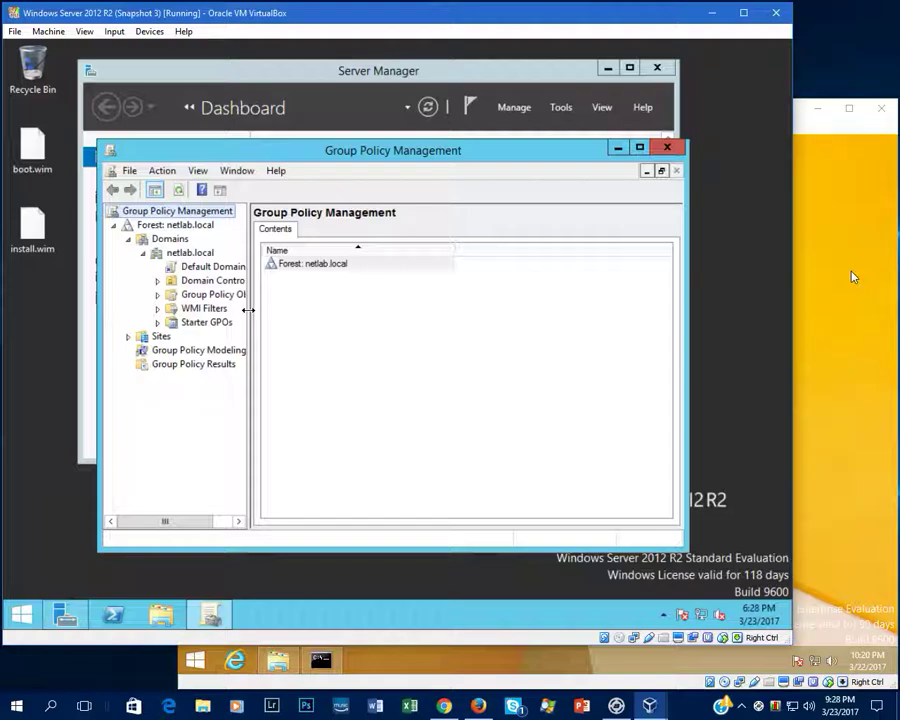
left_click_drag(248, 310, 281, 306)
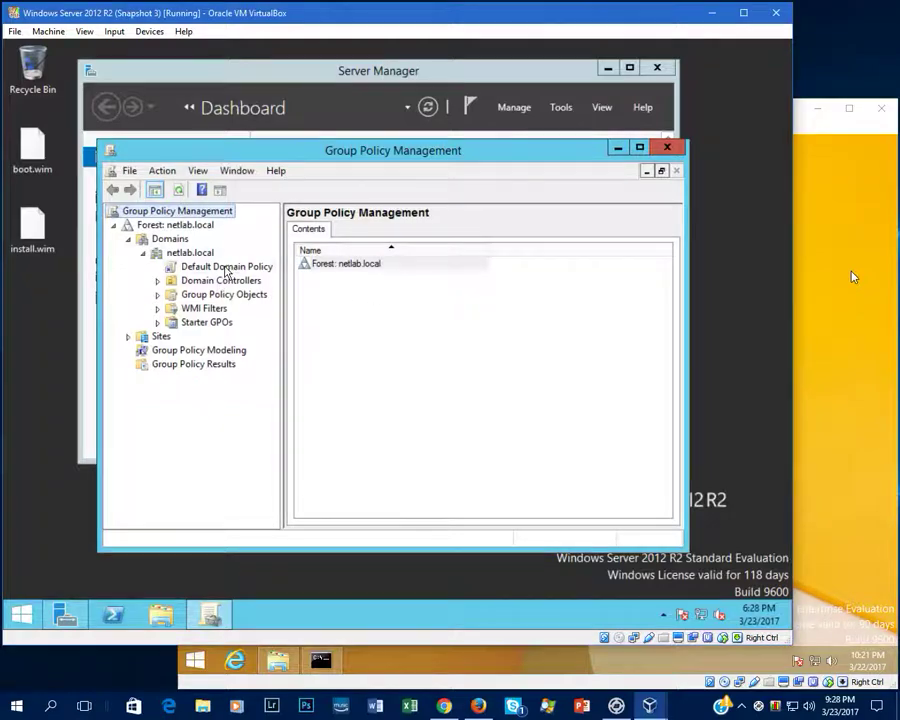
Inspect the Default Domain Policy and Default Domain Controllers Policy links, then expand Group Policy Objects.
left_click(228, 268)
left_click(506, 385)
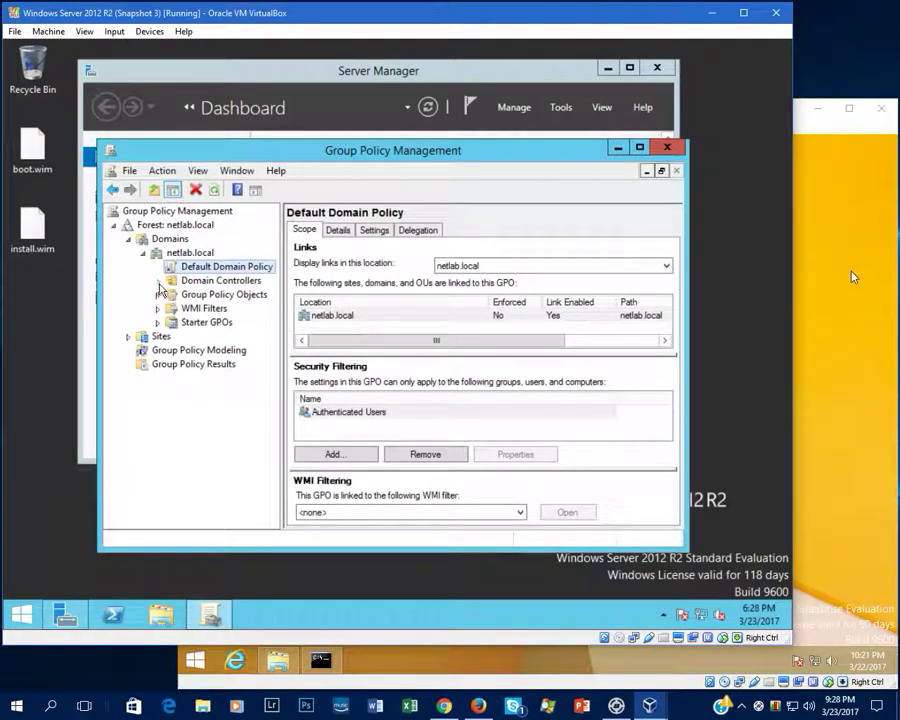
left_click(157, 281)
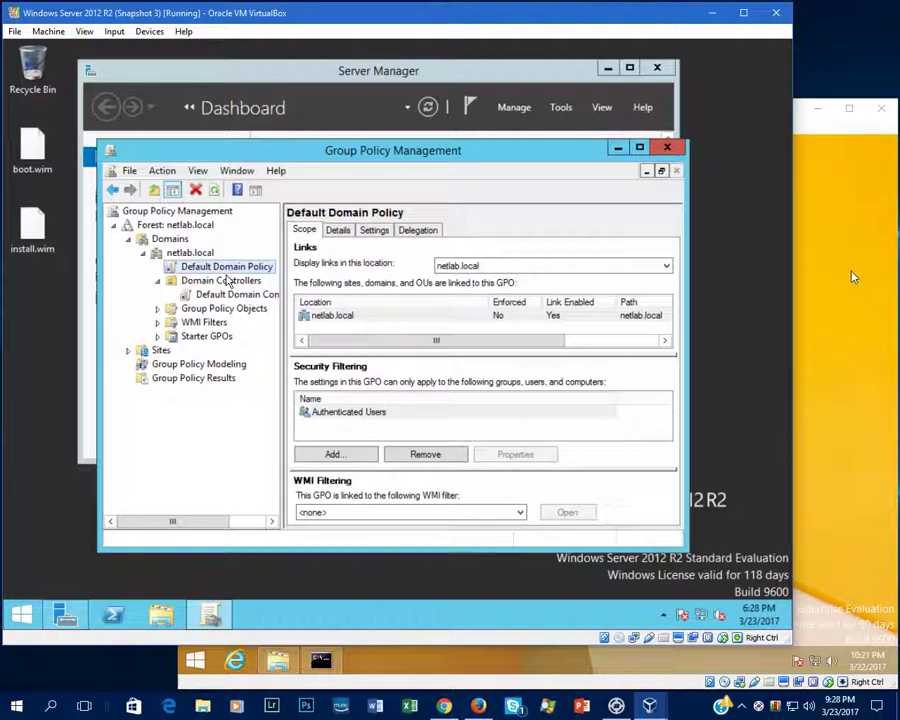
left_click(226, 295)
left_click(500, 383)
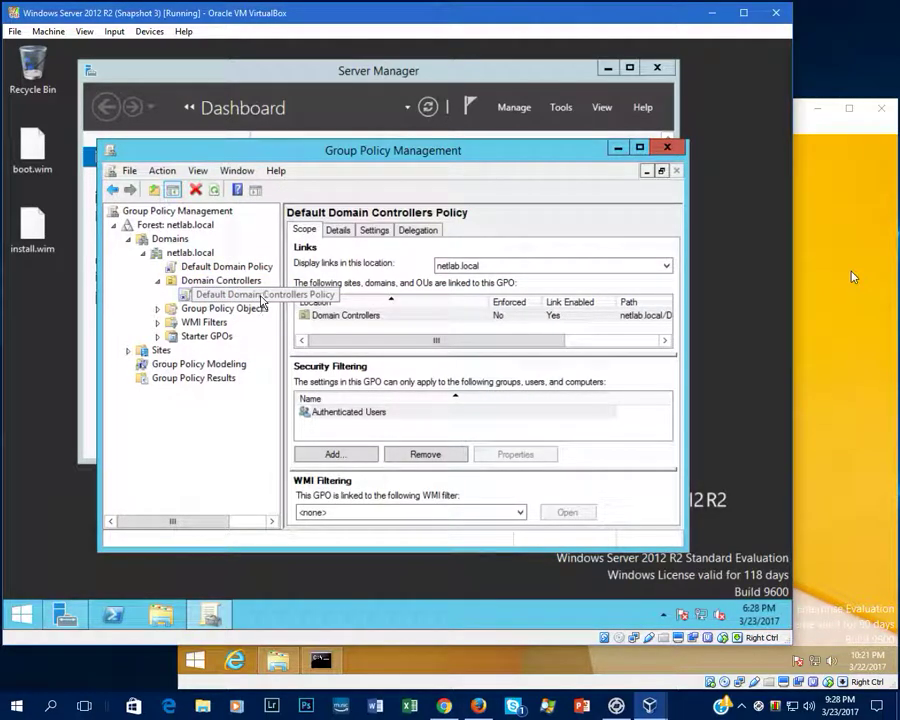
left_click(157, 308)
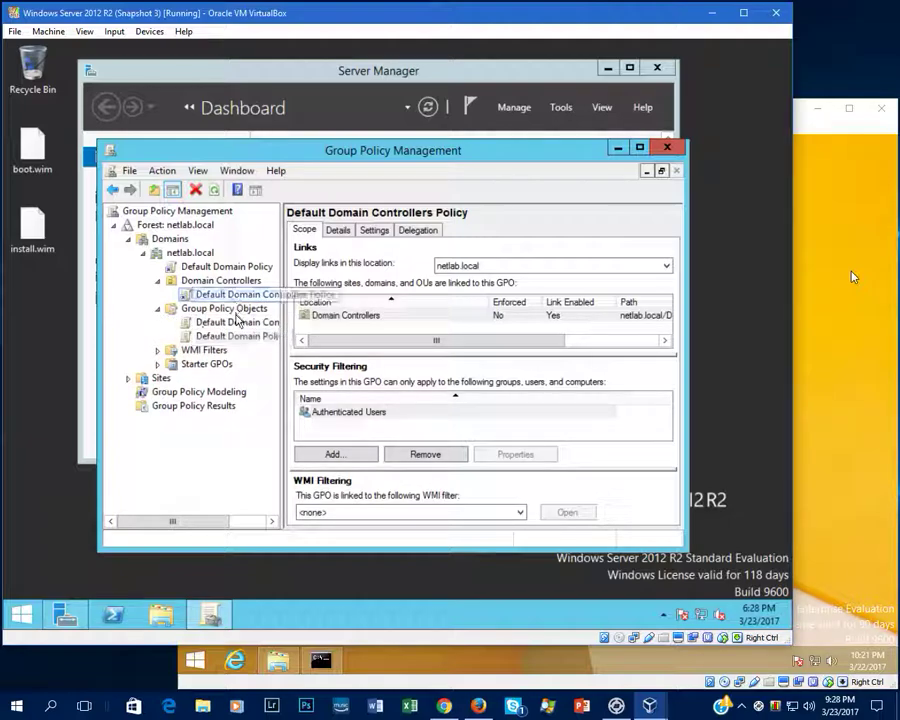
left_click_drag(235, 317, 200, 284)
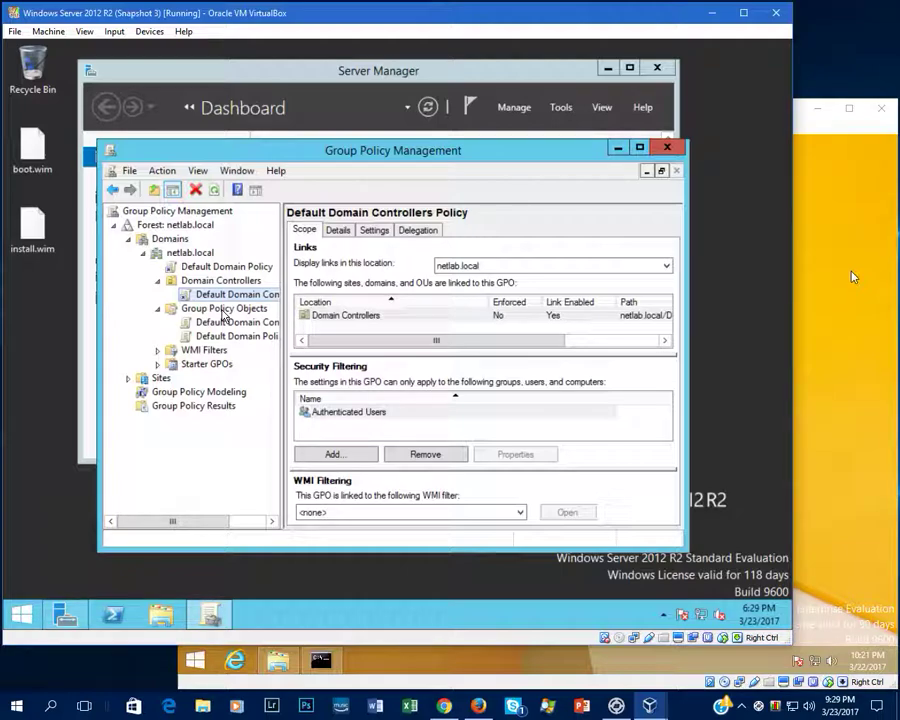
right_click(224, 316)
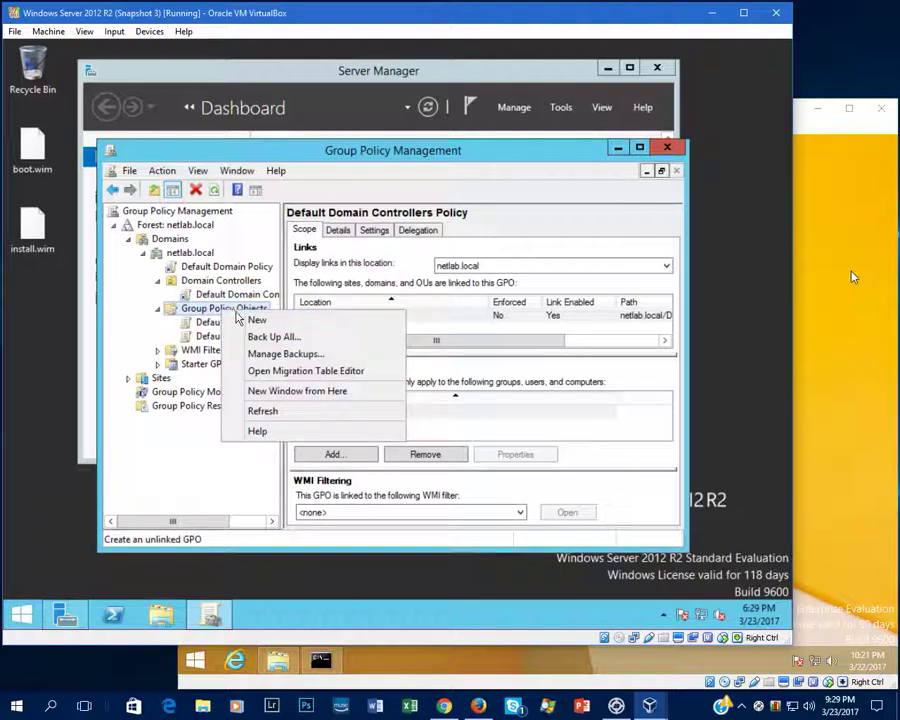
Create a new GPO named 'Domain Workstations' under Group Policy Objects.
left_click(256, 321)
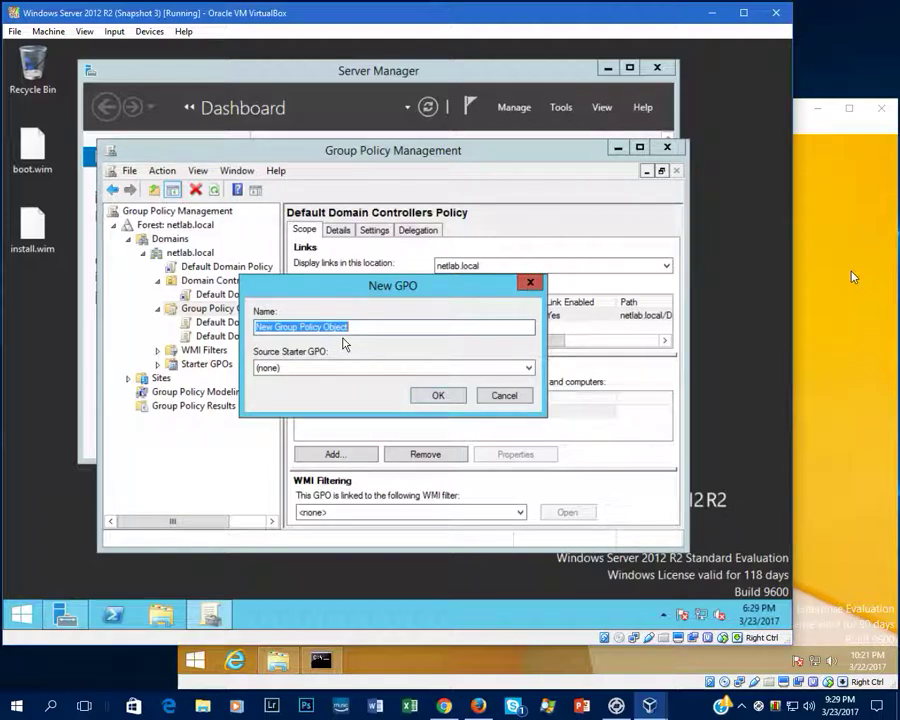
type("Workstati")
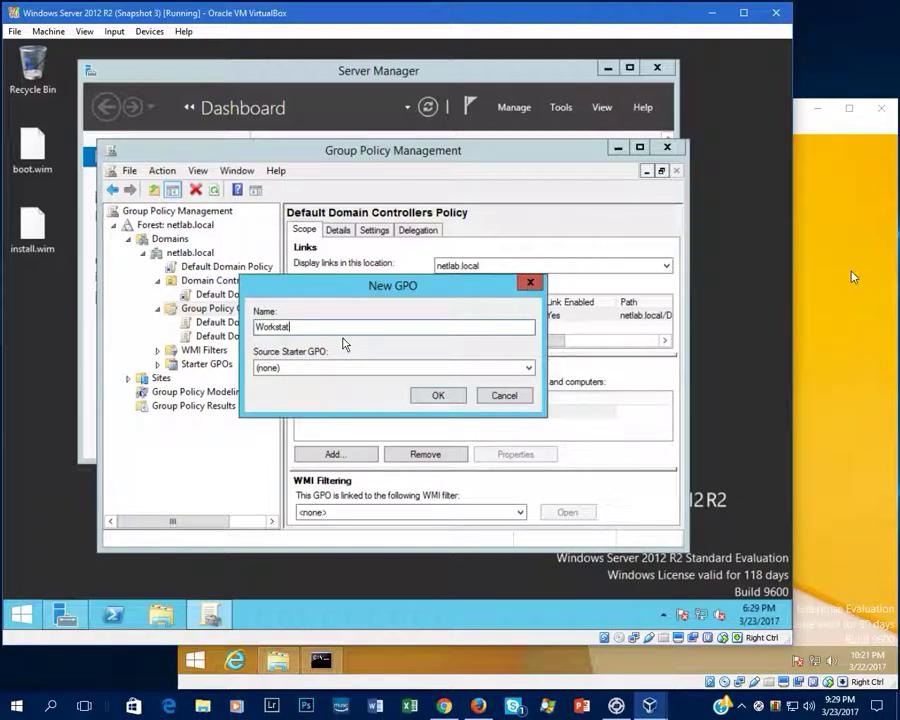
type("ons")
key("Home")
type("Domain")
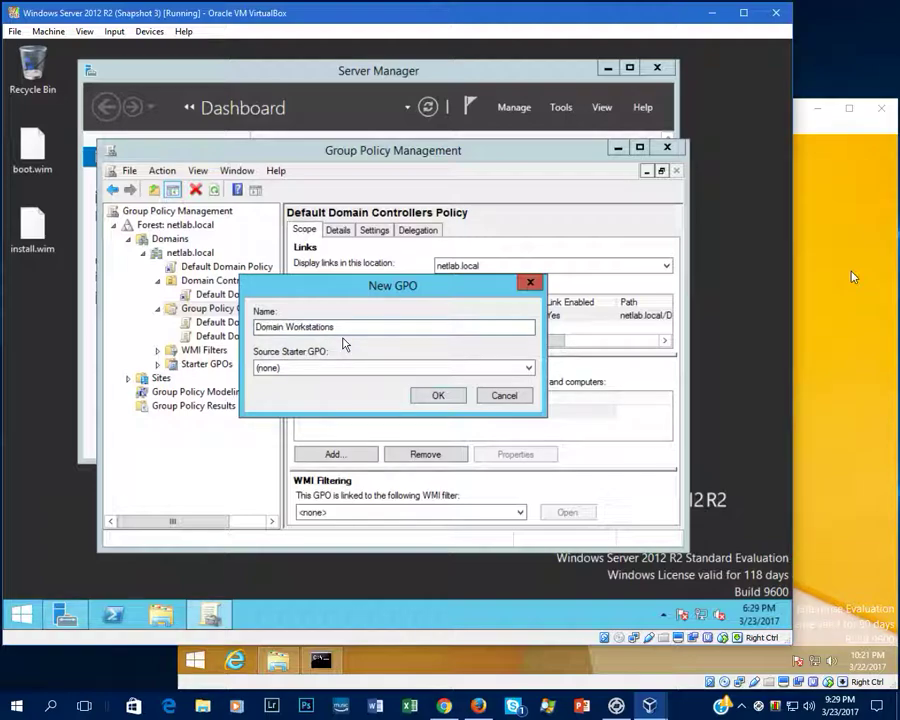
key("Return")
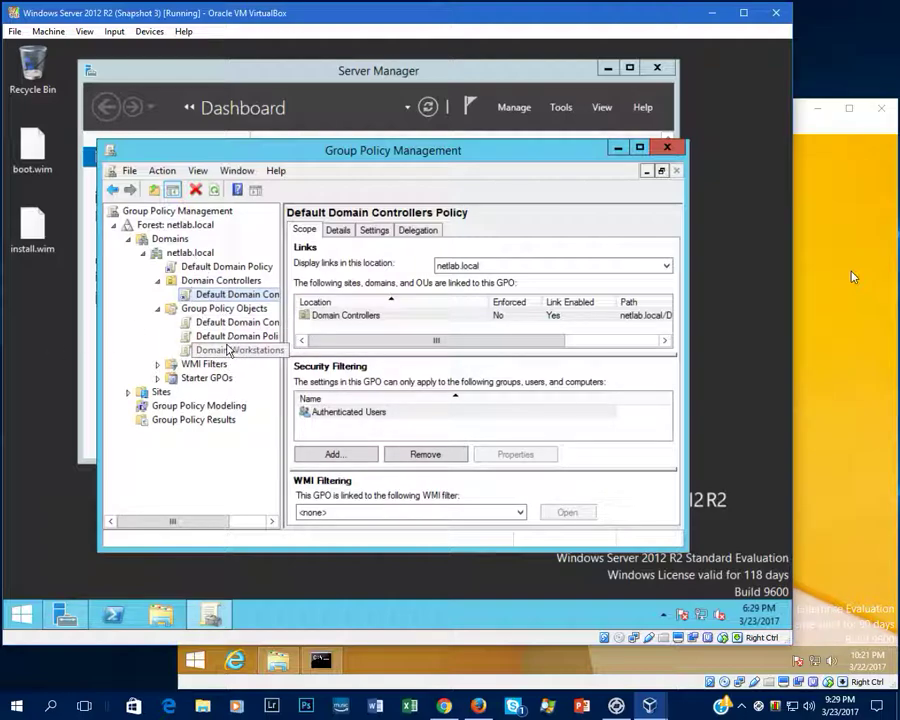
right_click(199, 253)
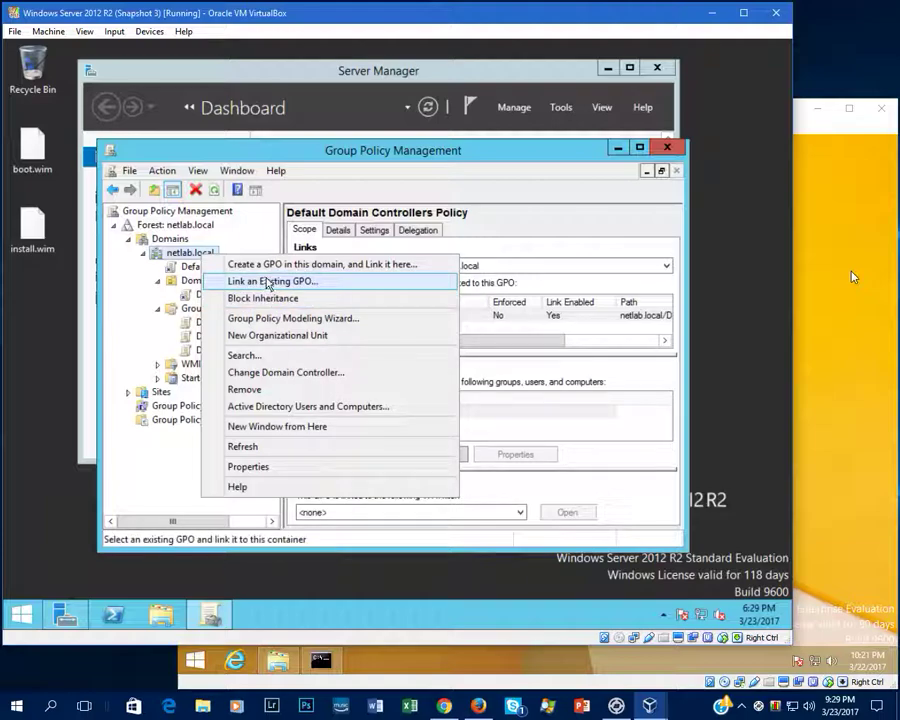
Link the existing Domain Workstations GPO to netlab.local.
left_click(282, 282)
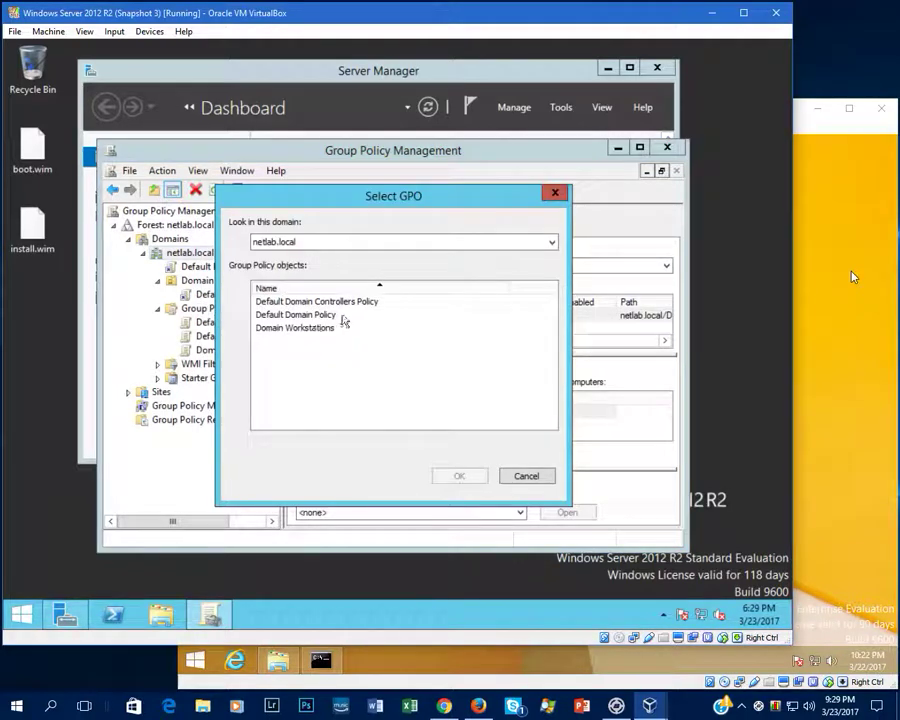
left_click(302, 329)
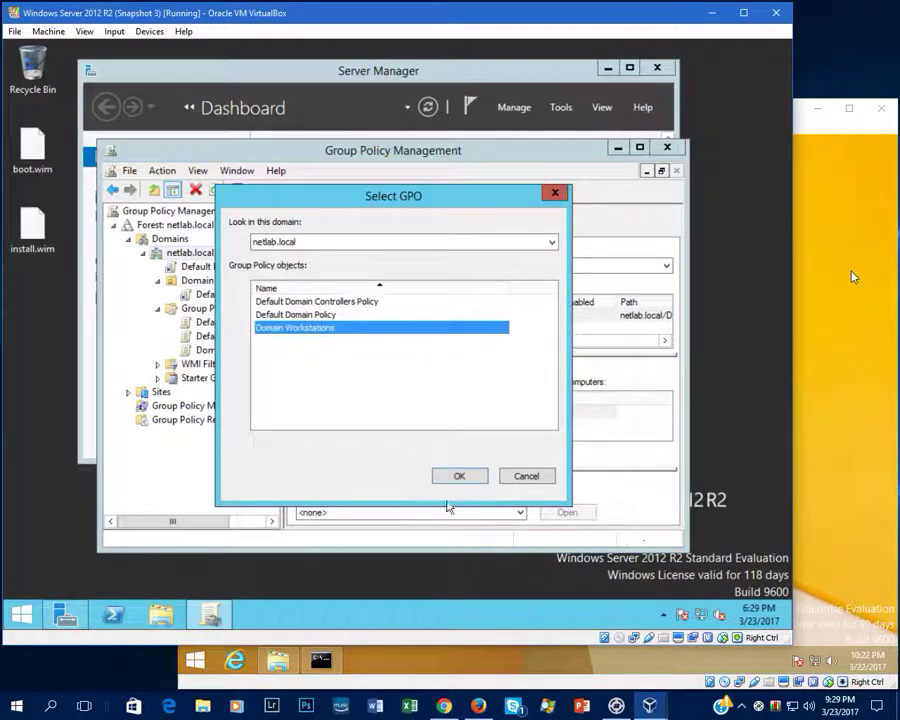
left_click(457, 477)
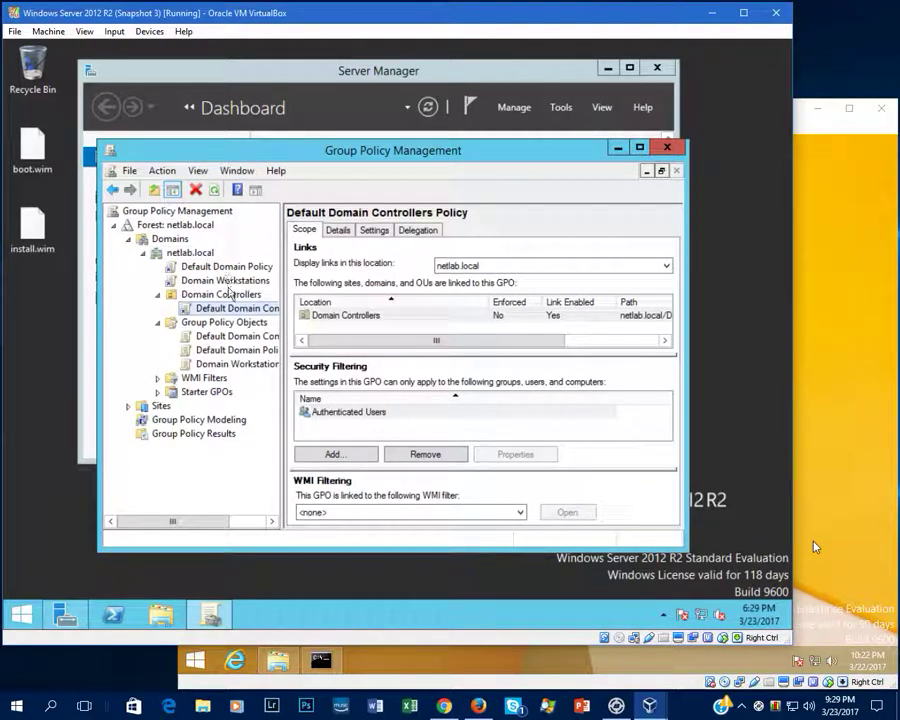
Review the Domain Workstations and Default Domain Policy links, dismissing the link warnings.
left_click(224, 281)
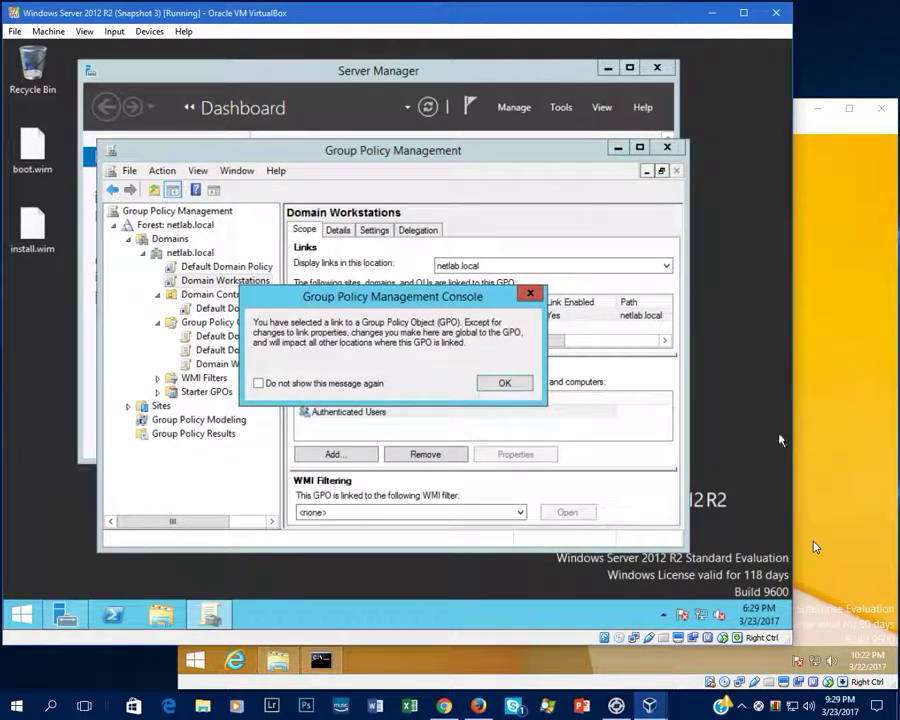
left_click(527, 386)
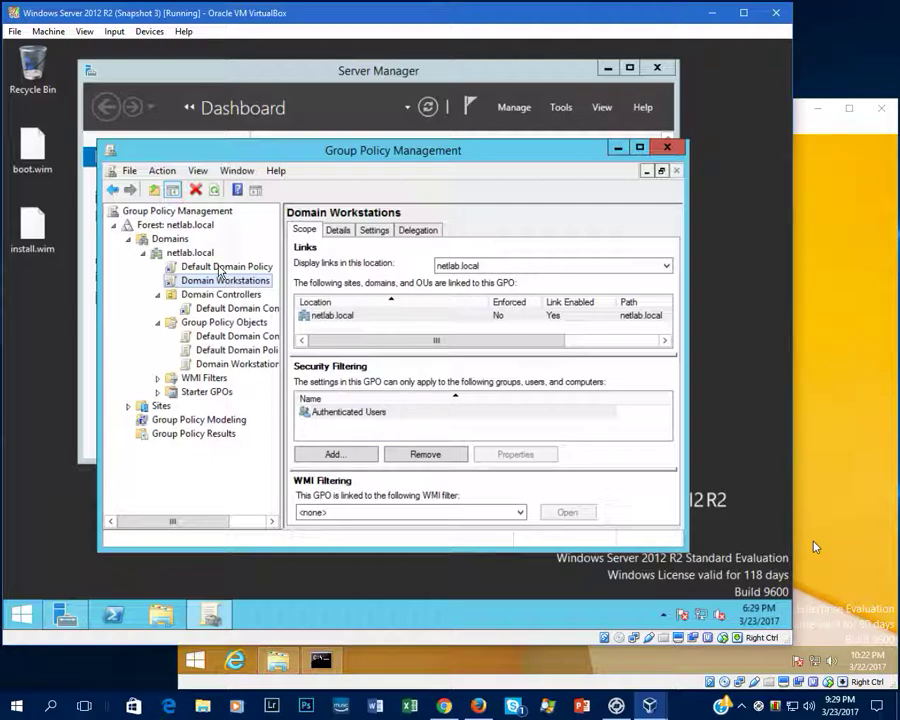
left_click(212, 267)
left_click(507, 386)
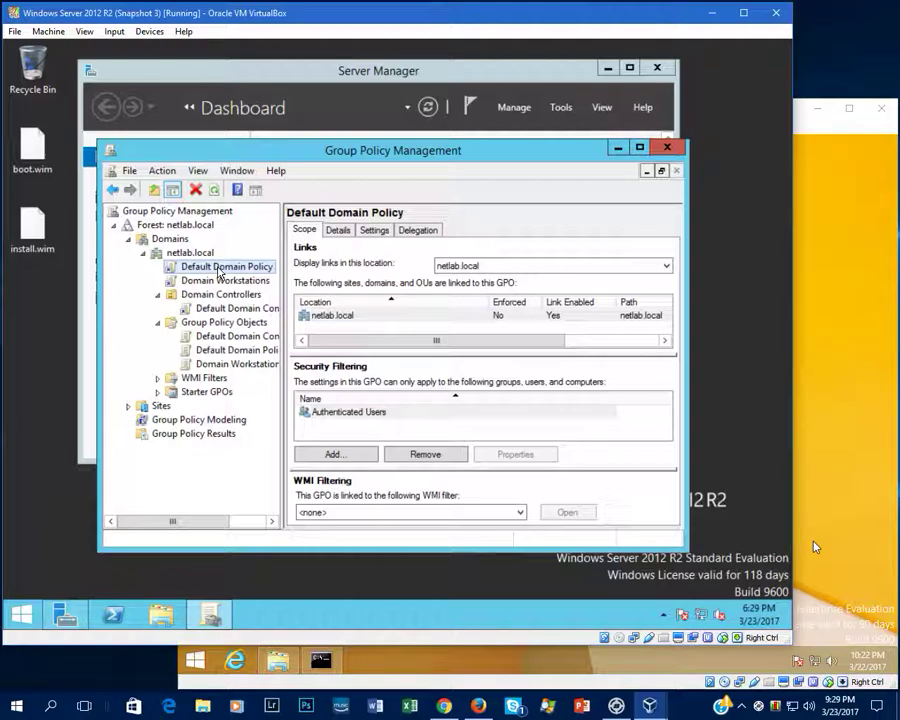
right_click(219, 271)
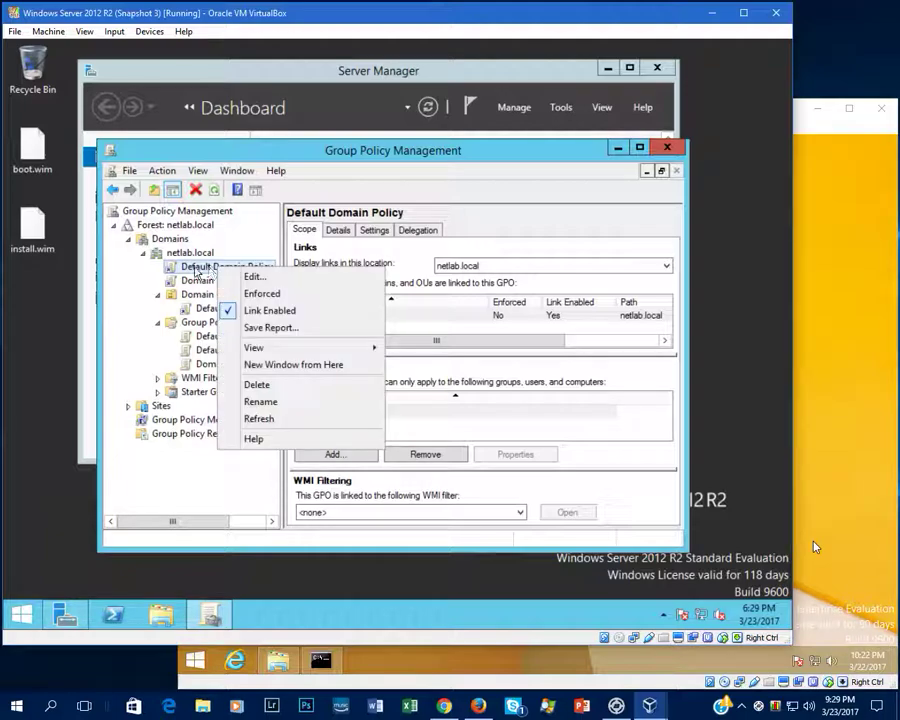
Set the Default Domain Policy link to Enforced and review the Domain Workstations link scope.
left_click(259, 295)
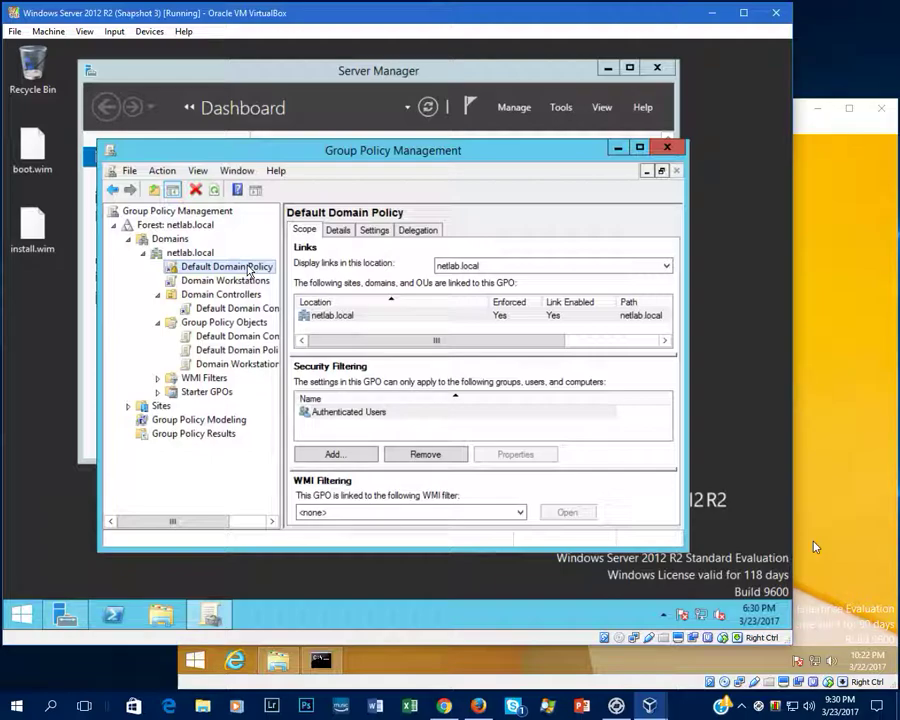
left_click(218, 283)
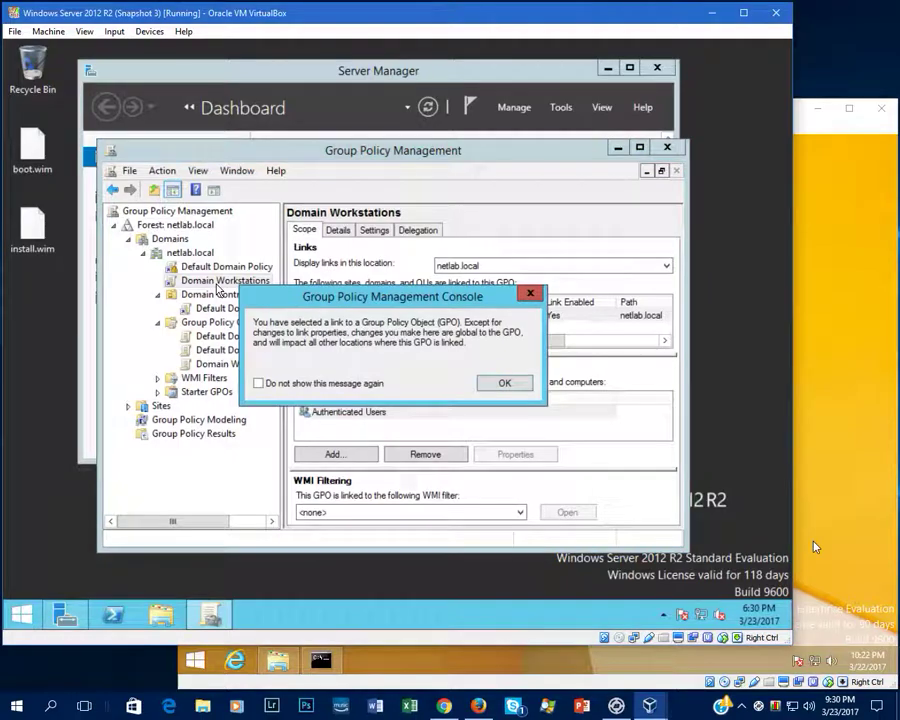
left_click(505, 383)
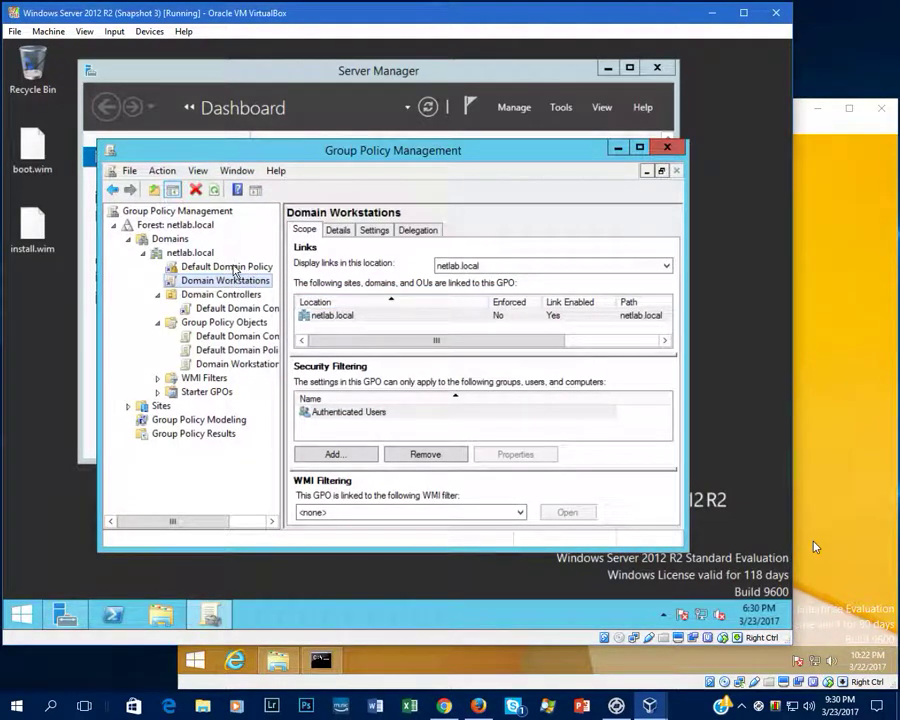
right_click(235, 269)
left_click(225, 282)
Open the Domain Workstations GPO for editing and view Computer Configuration.
right_click(221, 284)
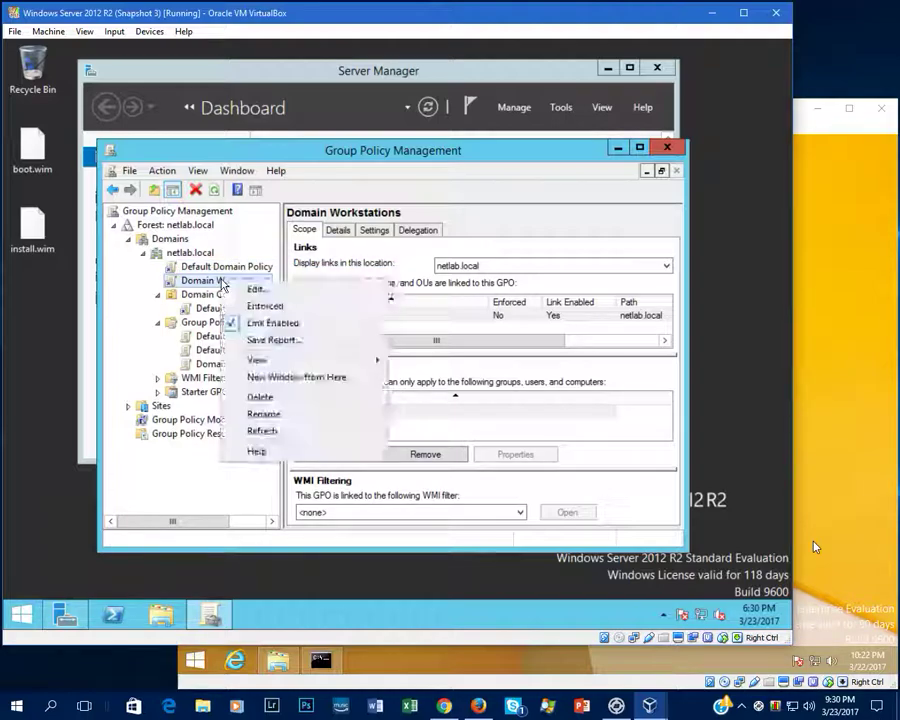
left_click(257, 292)
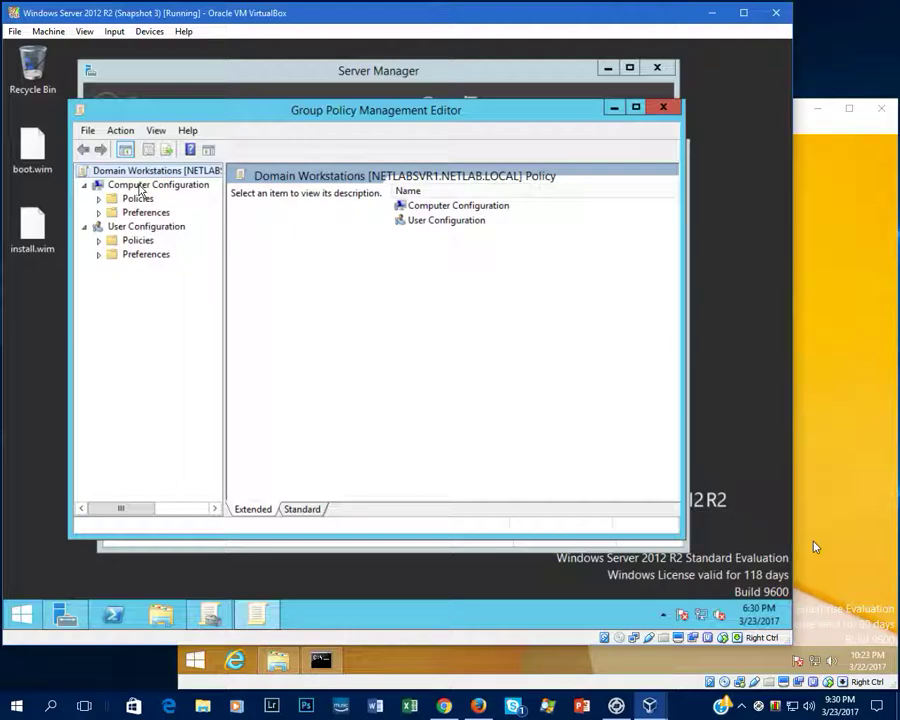
left_click(163, 186)
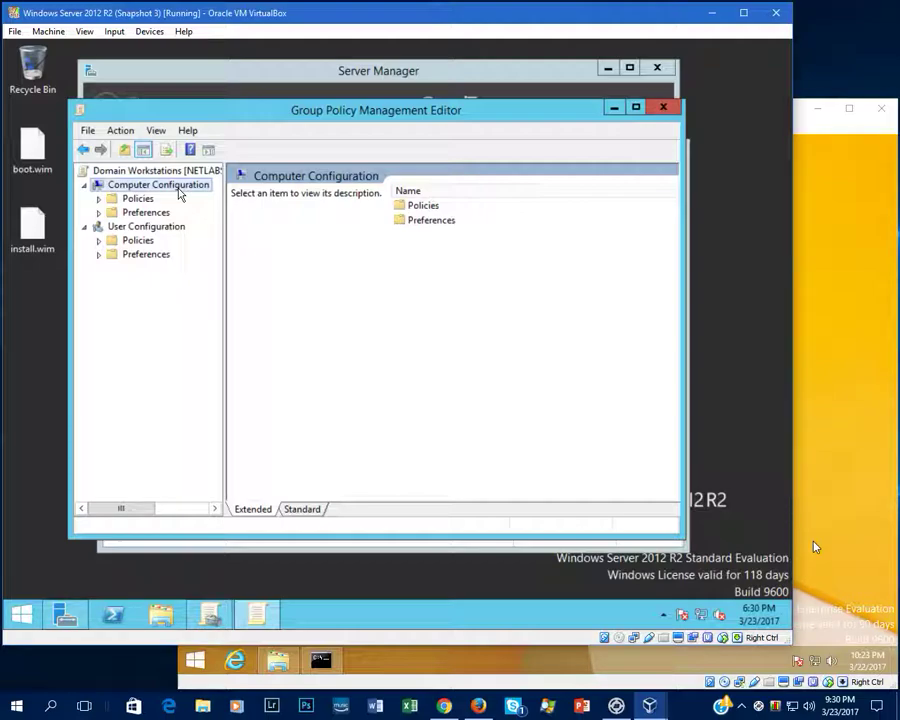
Compare User and Computer Configuration, then expand the computer-side Policies node.
left_click(175, 226)
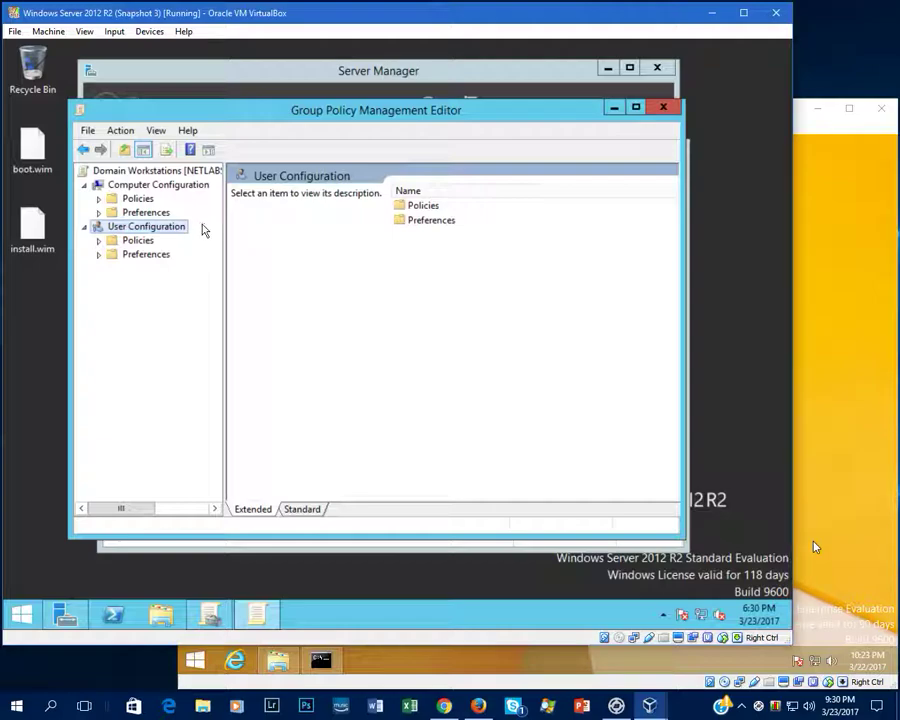
left_click(145, 186)
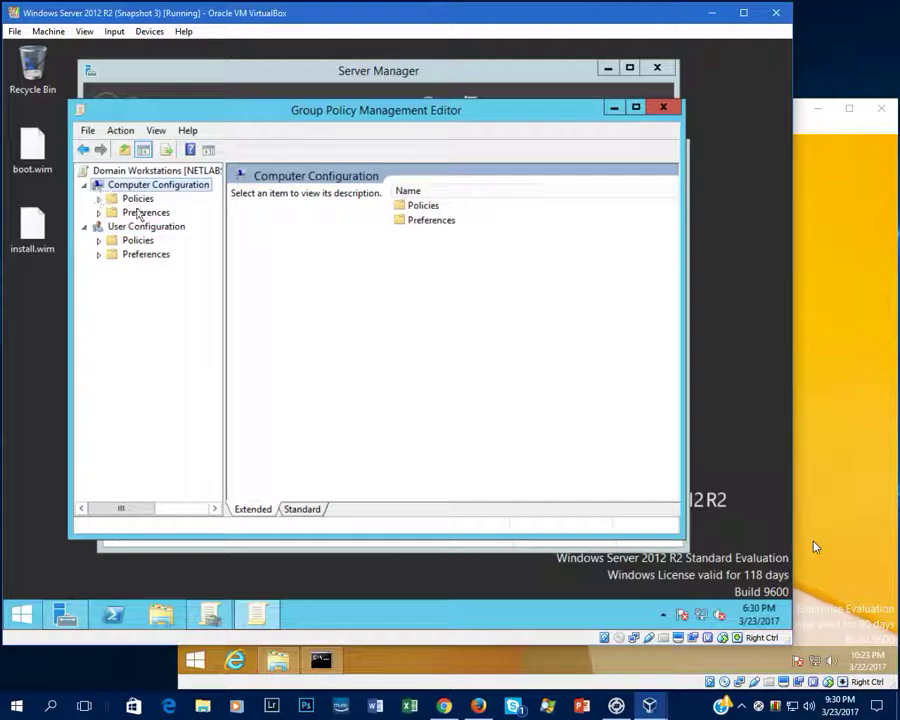
left_click(140, 227)
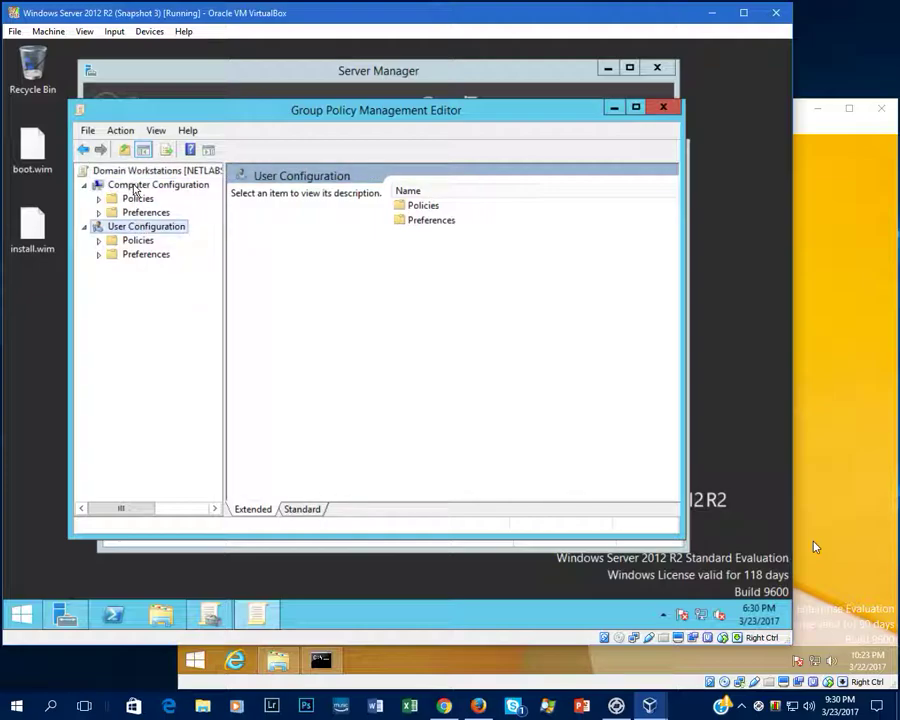
left_click(155, 186)
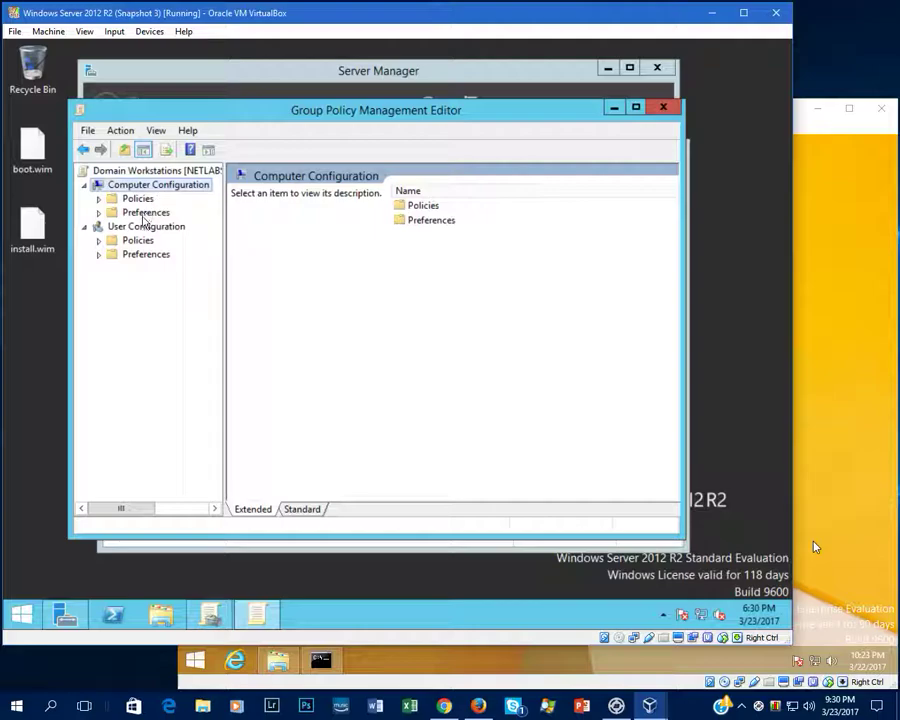
left_click(150, 227)
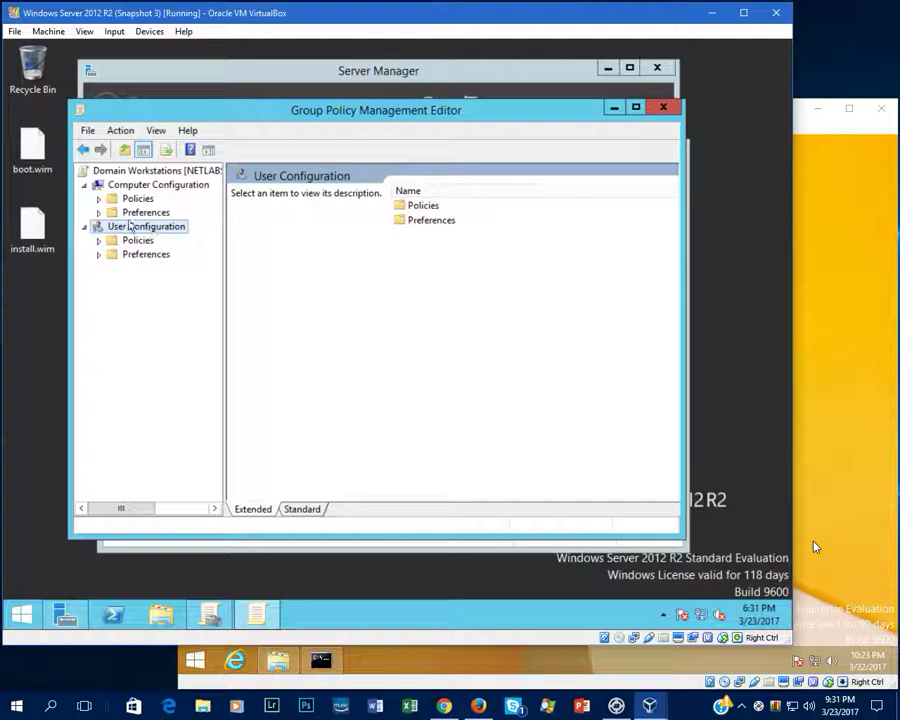
left_click(122, 188)
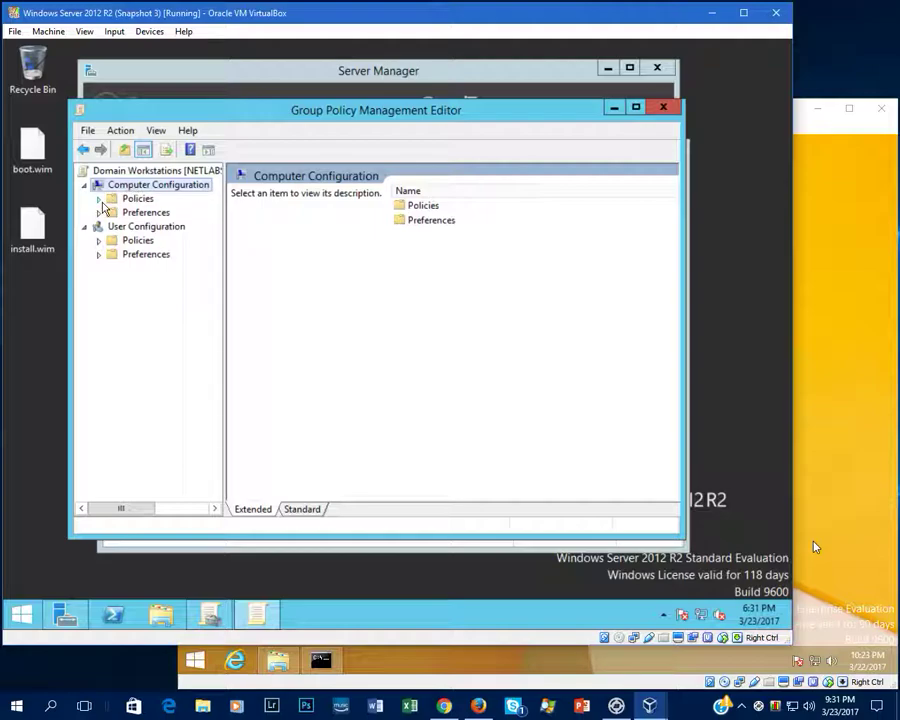
left_click(100, 199)
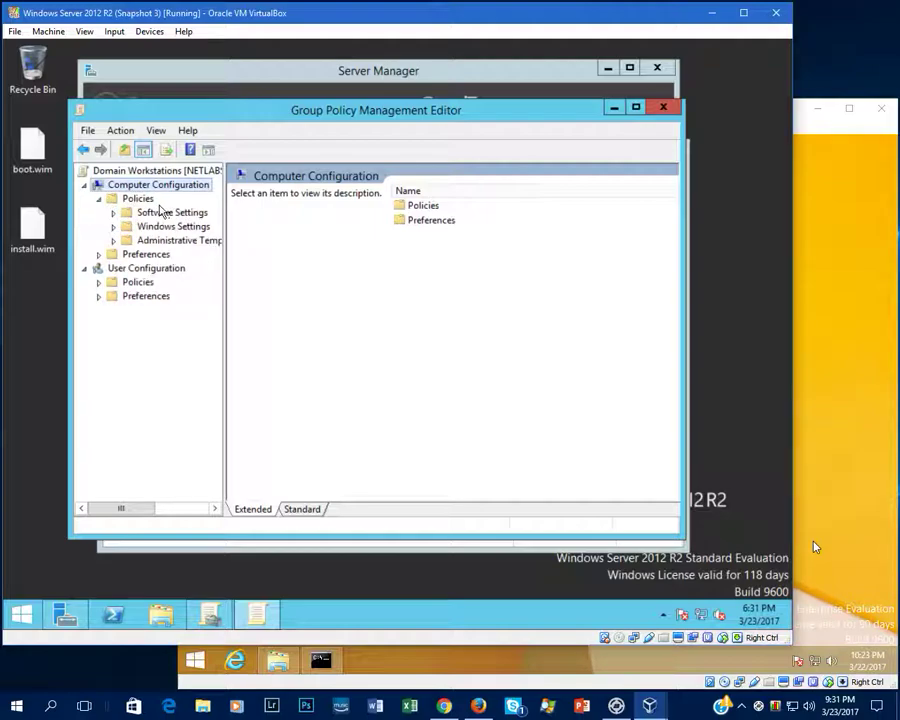
Browse computer Software Settings and startup/shutdown scripts, and expand user Policies and Windows Settings.
left_click(113, 213)
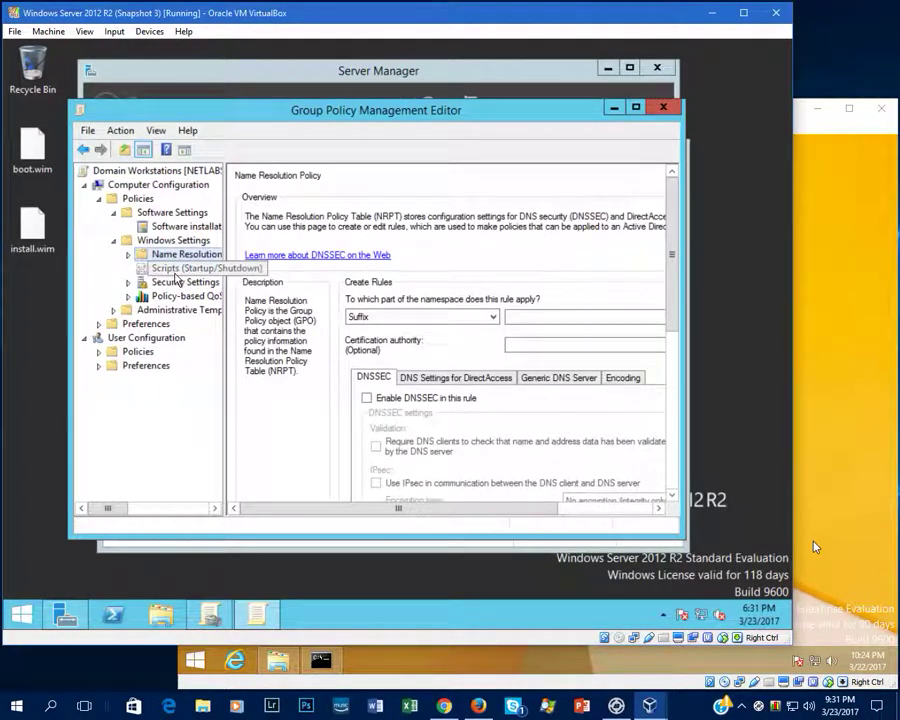
left_click(188, 274)
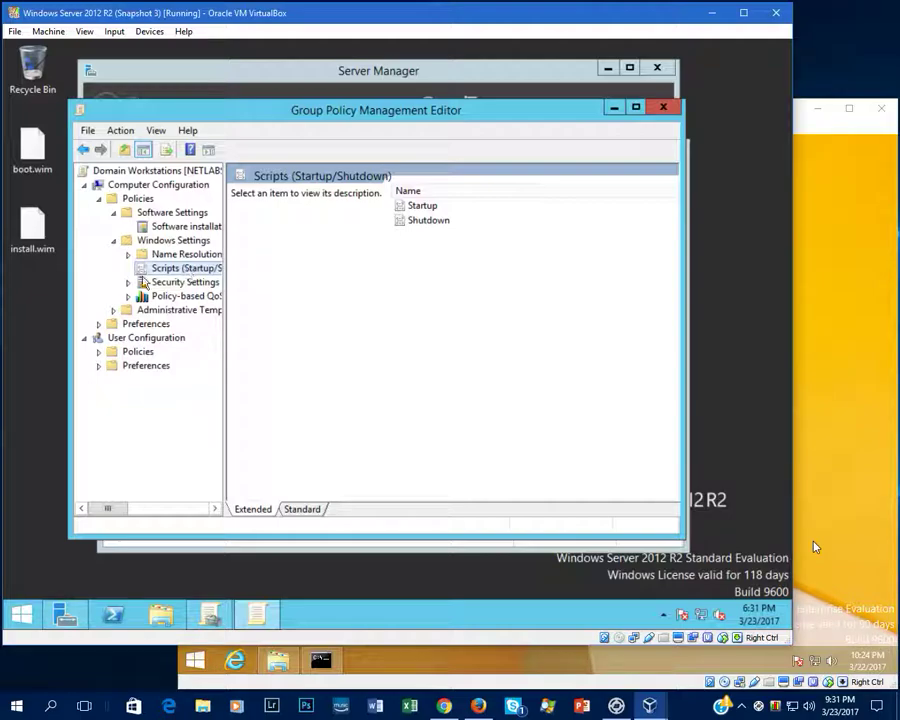
left_click(103, 353)
left_click(114, 379)
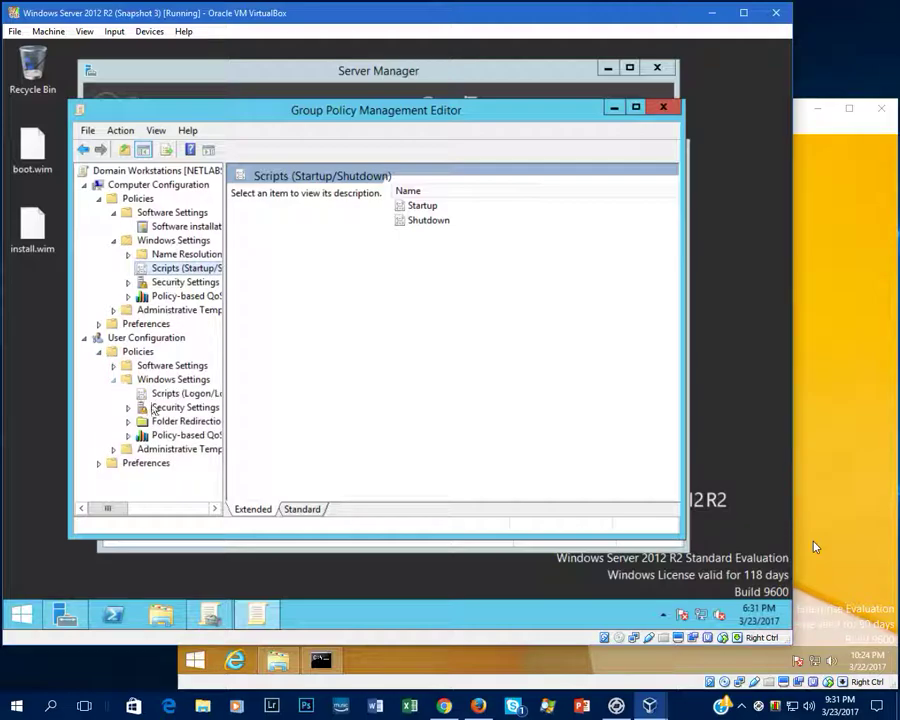
Open computer Security Settings, browsing Account Policies, Local Policies and Audit Policy.
left_click(164, 283)
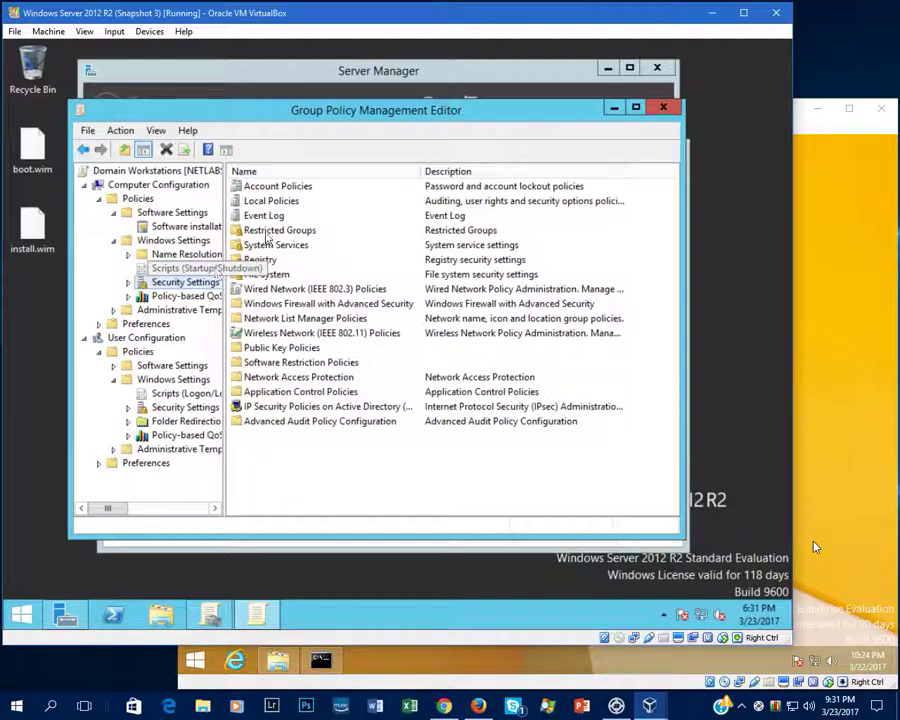
double_click(256, 187)
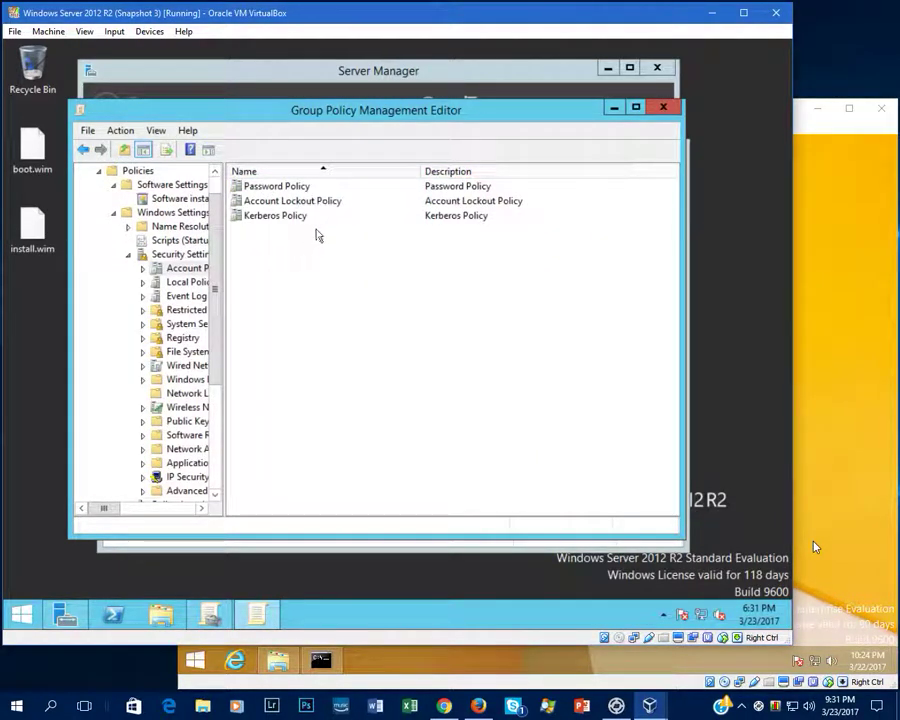
left_click(172, 282)
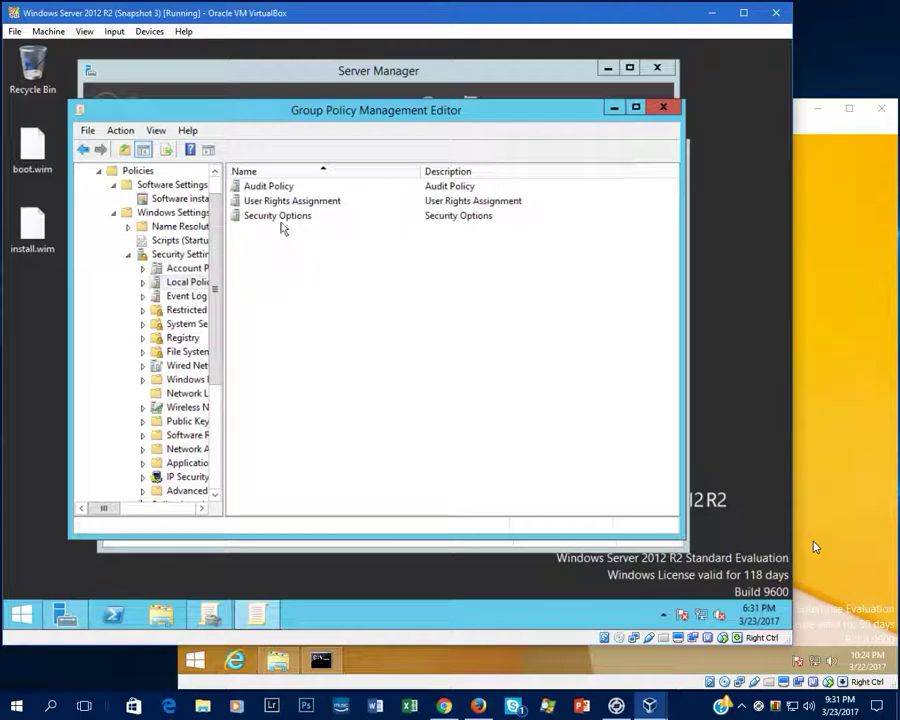
double_click(270, 190)
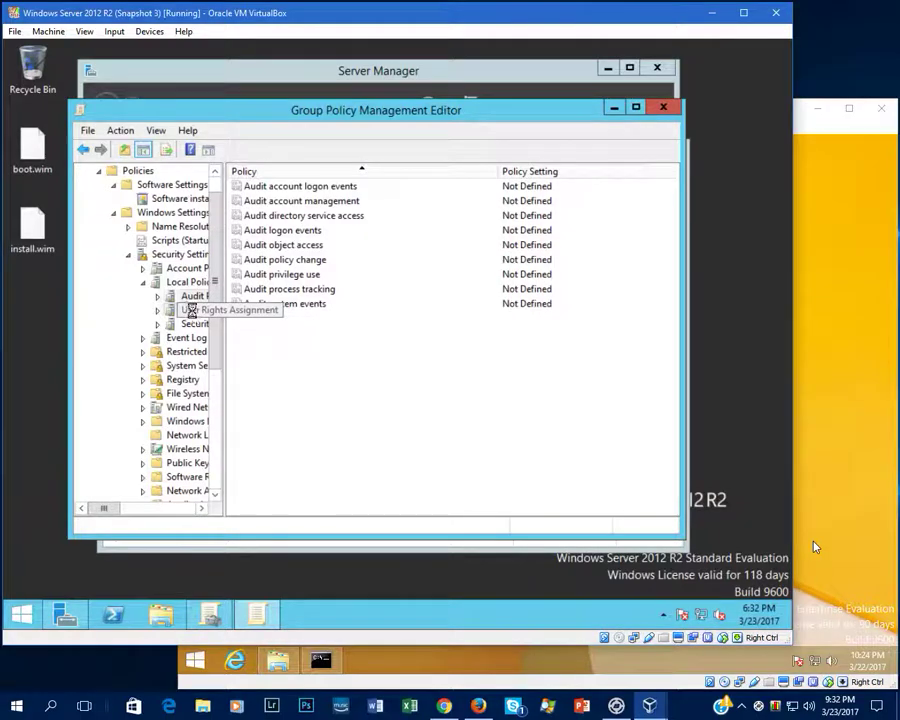
Scroll through the User Rights Assignment policies.
left_click(194, 311)
scroll(330, 303, "down", 1)
scroll(328, 303, "down", 5)
scroll(330, 286, "up", 6)
scroll(315, 288, "down", 8)
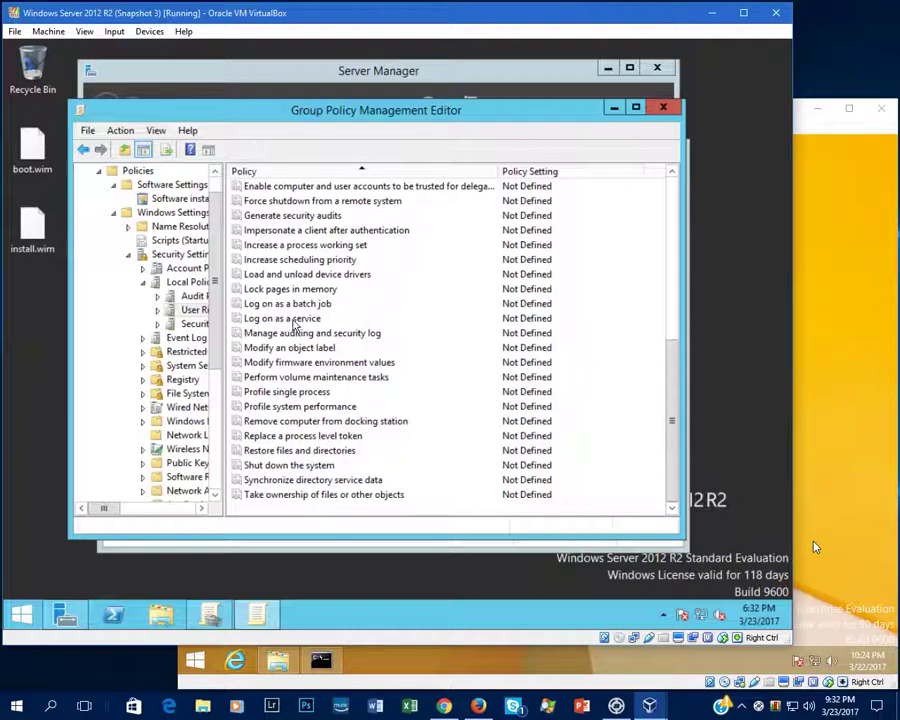
scroll(294, 323, "up", 4)
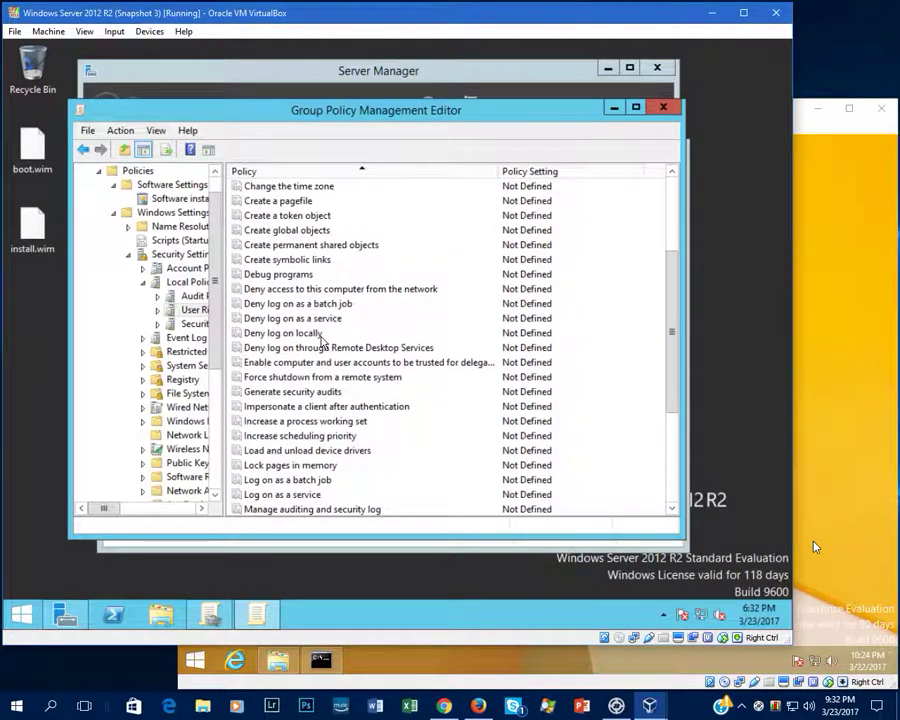
scroll(322, 343, "up", 4)
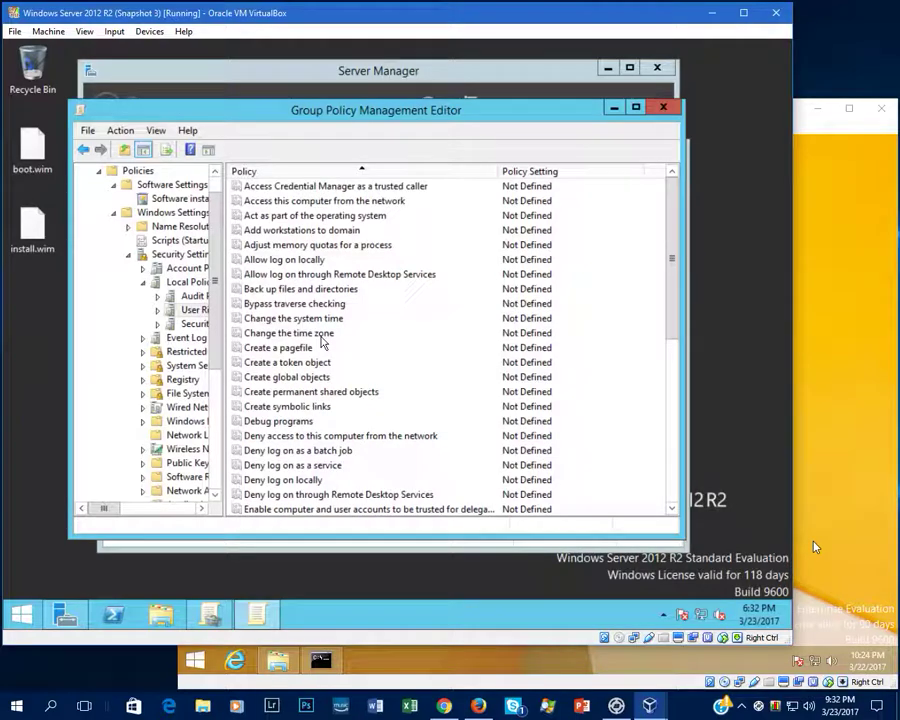
Show Security Options and select Interactive logon: Do not require CTRL+ALT+DEL.
left_click(198, 323)
scroll(290, 235, "down", 1)
scroll(280, 232, "up", 1)
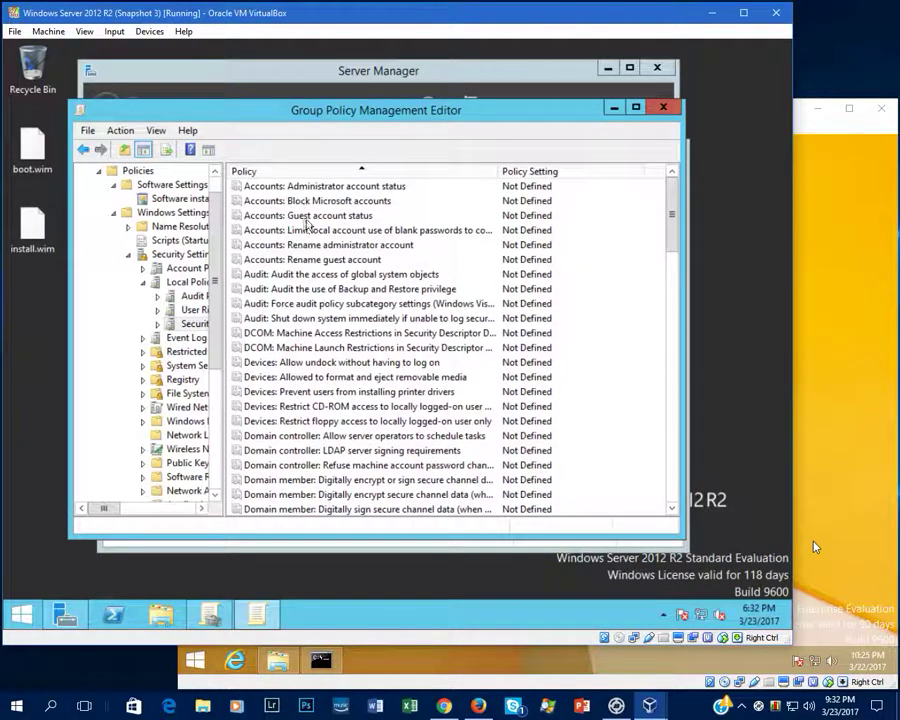
scroll(310, 225, "down", 2)
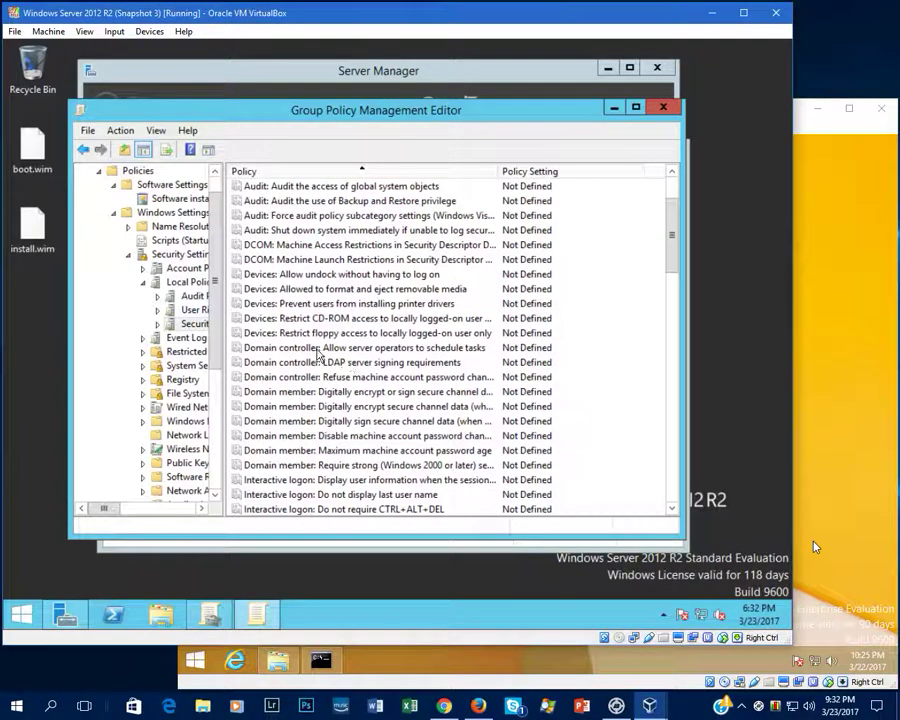
scroll(290, 430, "down", 4)
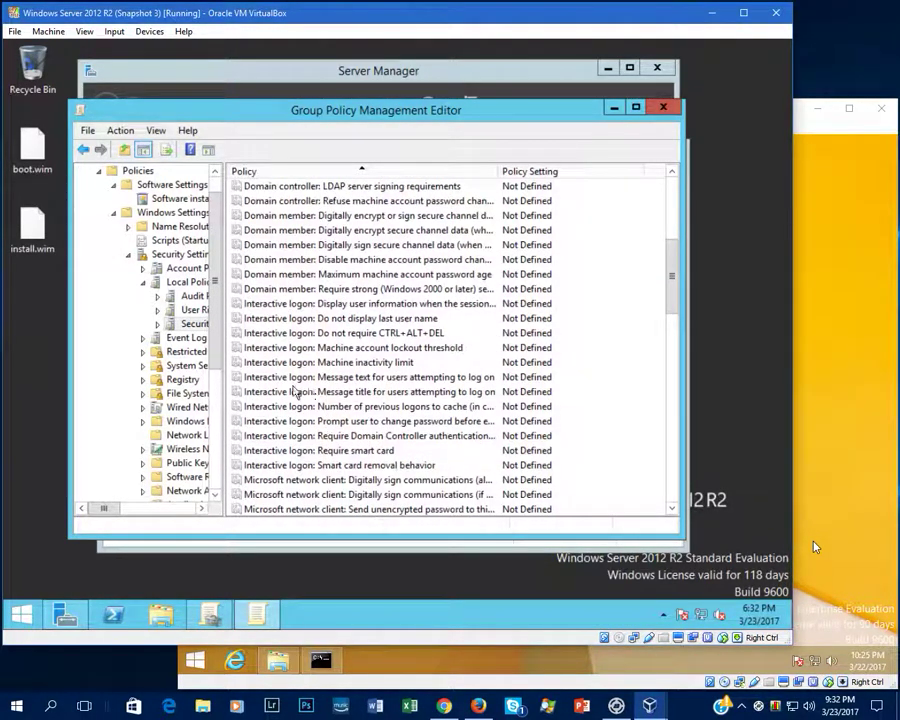
left_click(400, 334)
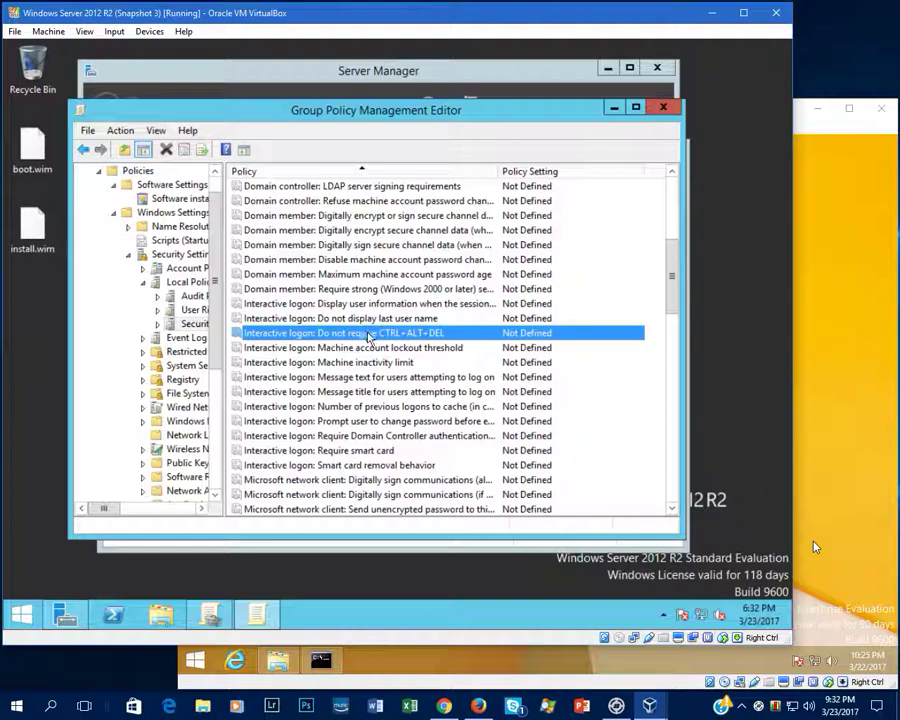
double_click(370, 335)
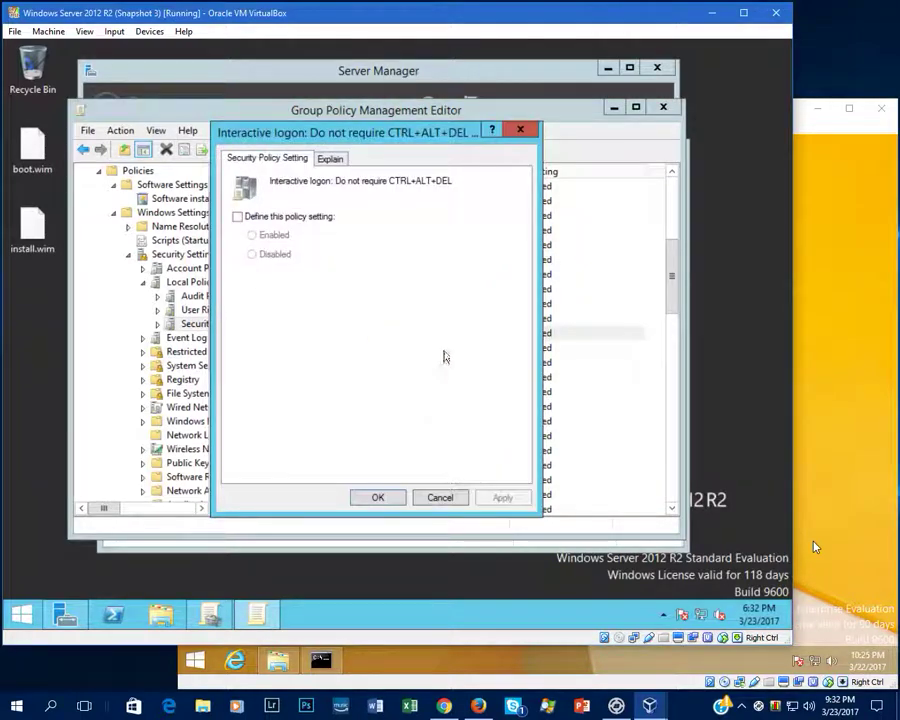
left_click(279, 219)
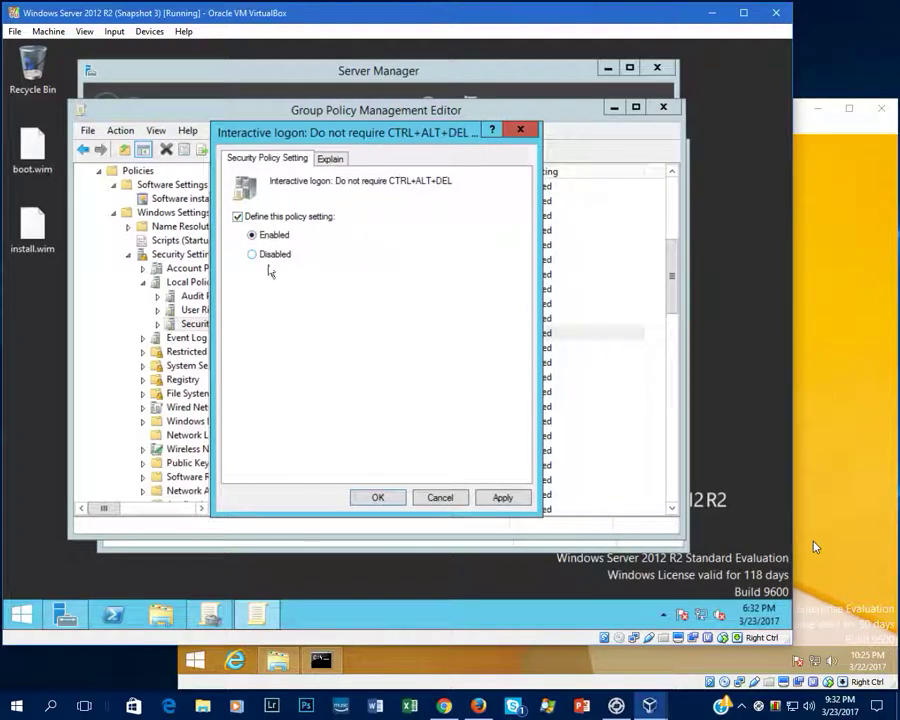
left_click(440, 497)
scroll(378, 285, "down", 12)
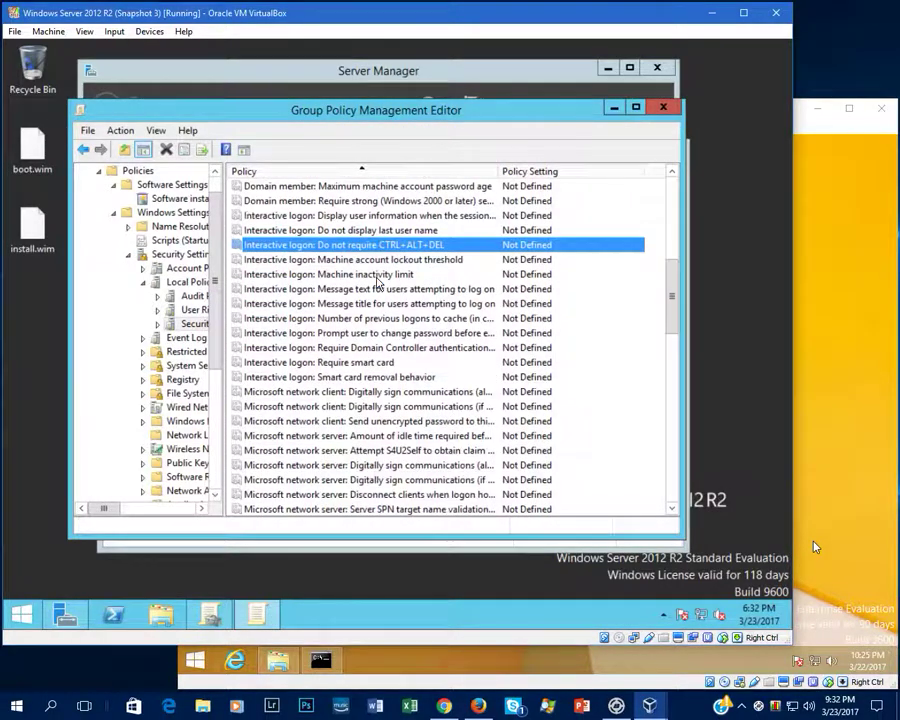
scroll(378, 285, "down", 7)
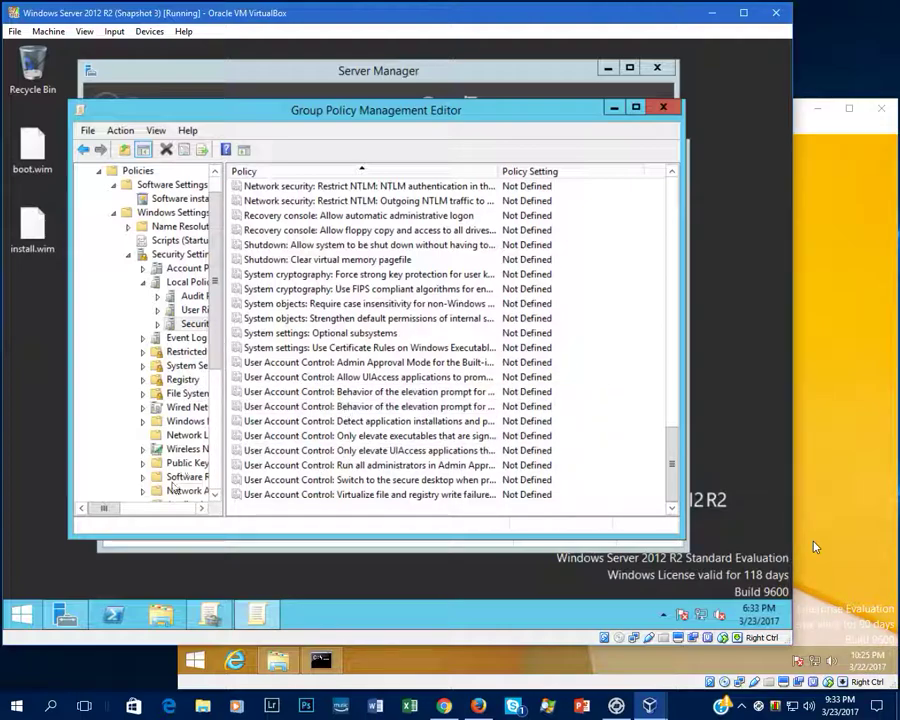
left_click_drag(104, 508, 118, 508)
List the System Services policies.
left_click(200, 364)
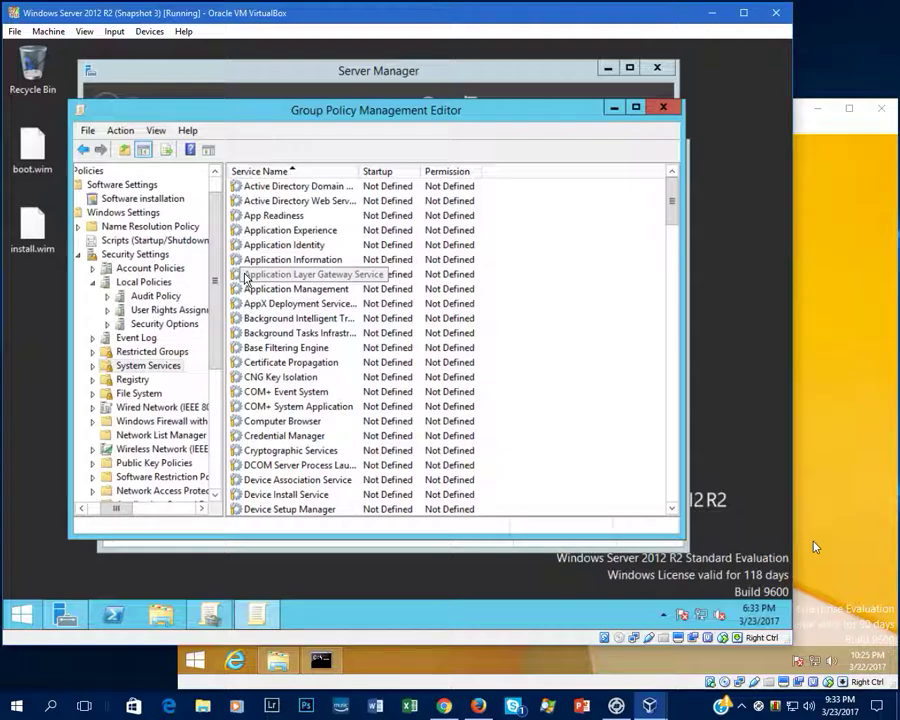
scroll(245, 278, "down", 20)
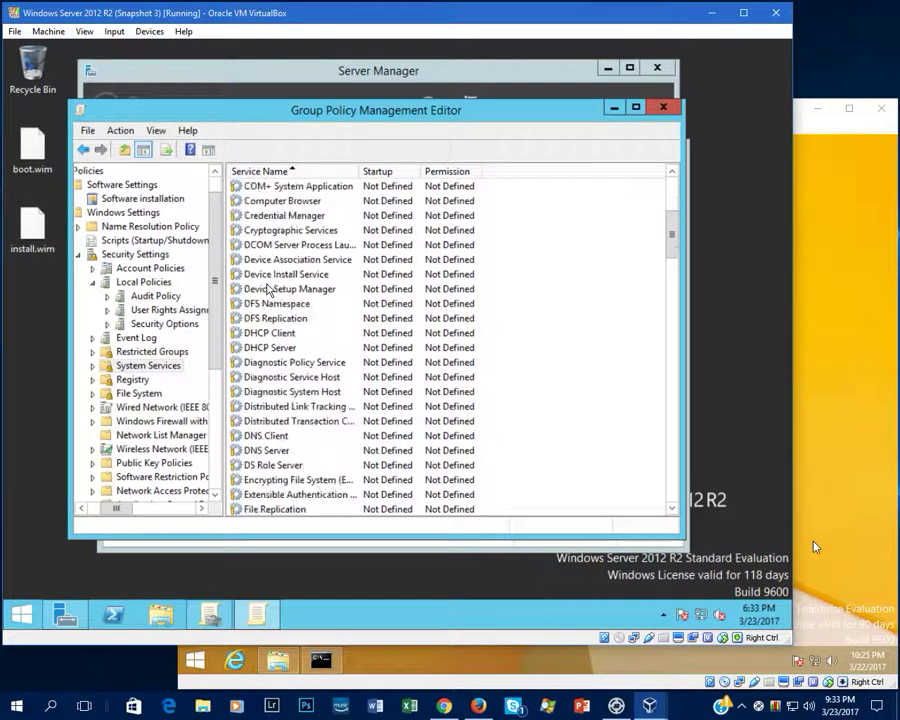
scroll(268, 289, "up", 20)
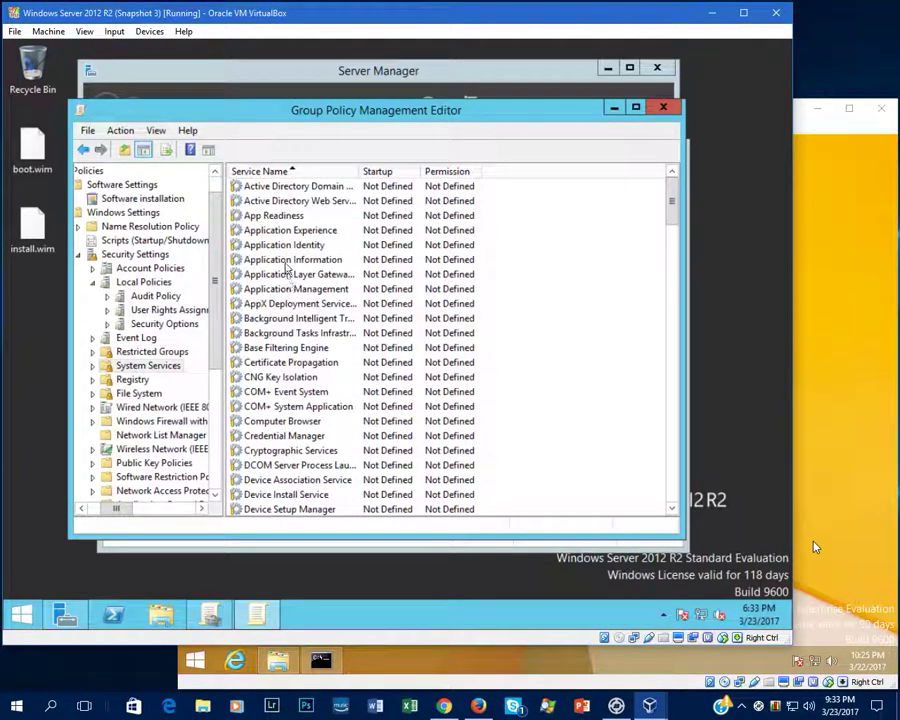
Try defining Application Identity as Disabled, cancel it, and view the Registry section.
left_click(297, 247)
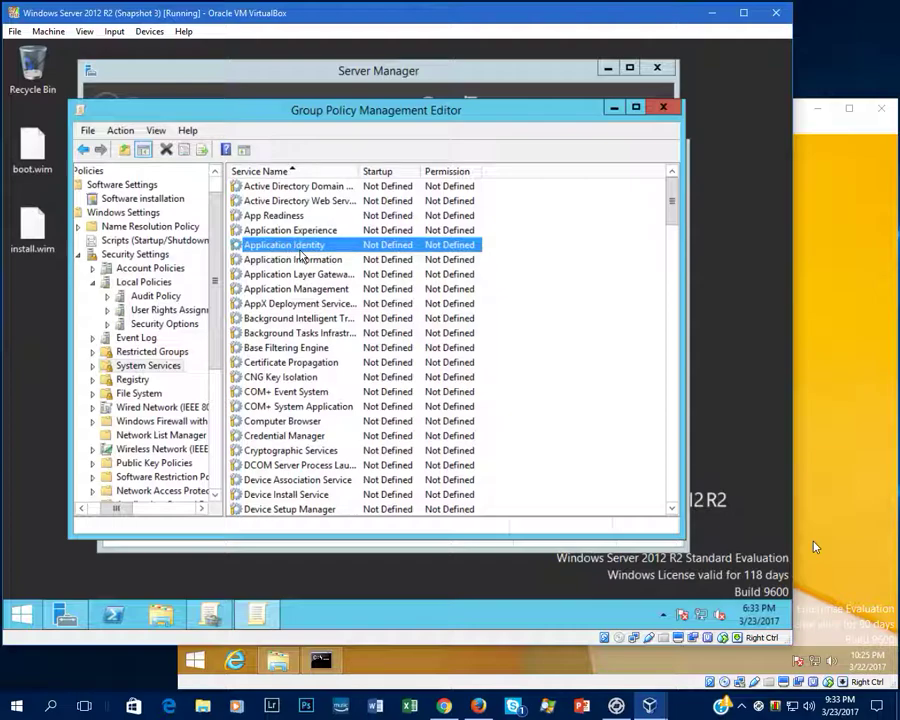
right_click(296, 247)
left_click(325, 251)
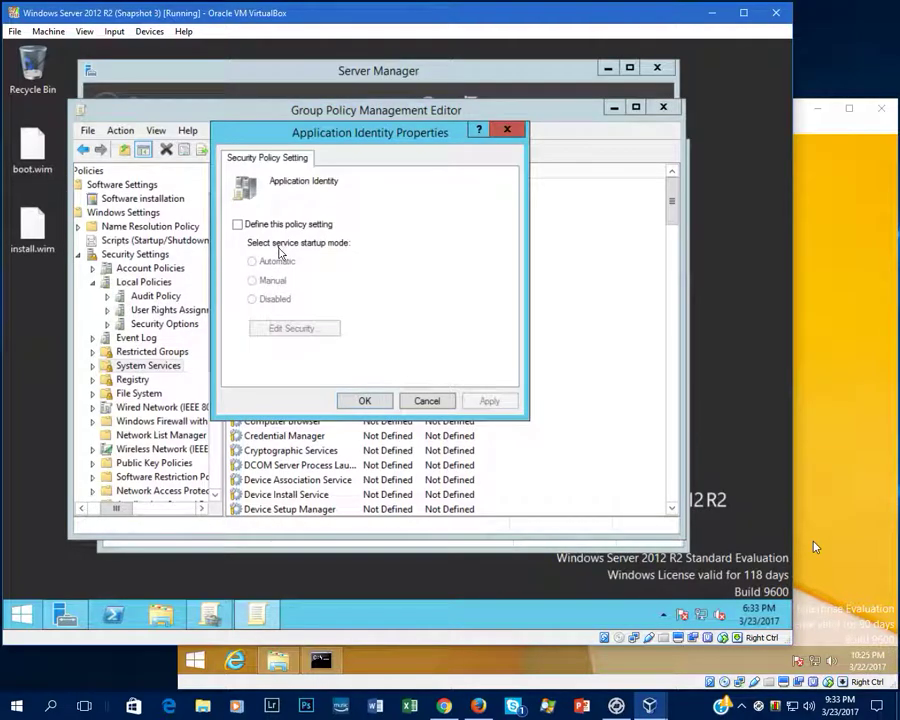
left_click(283, 225)
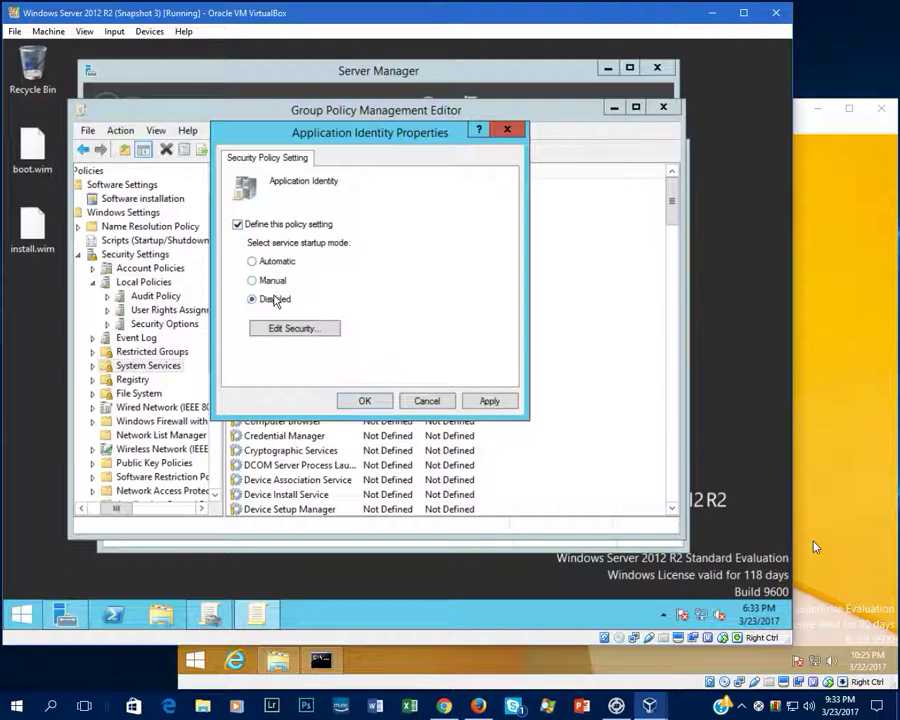
left_click(425, 402)
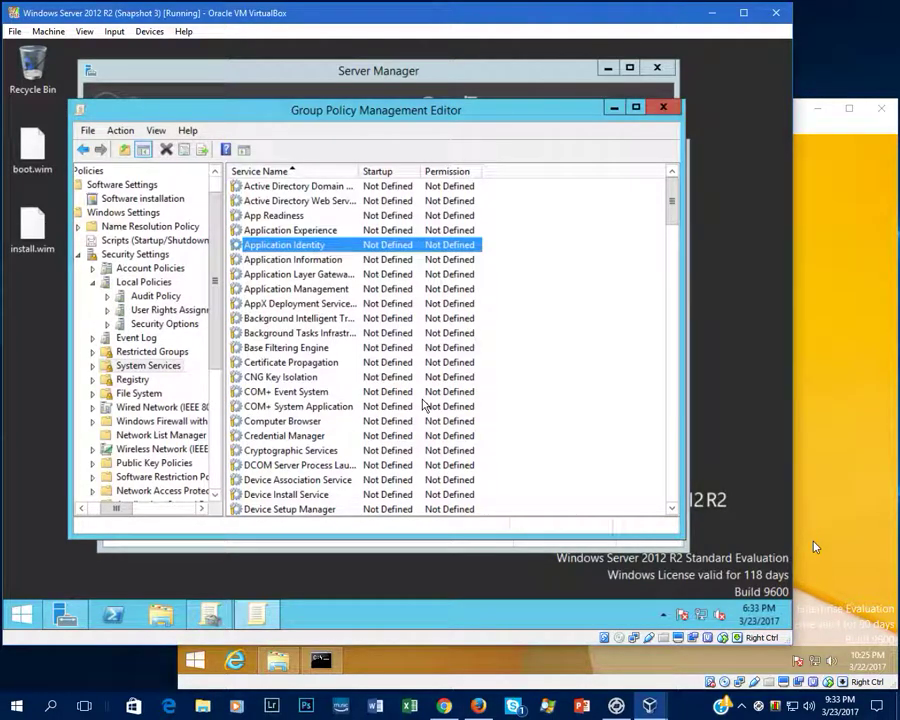
left_click(133, 380)
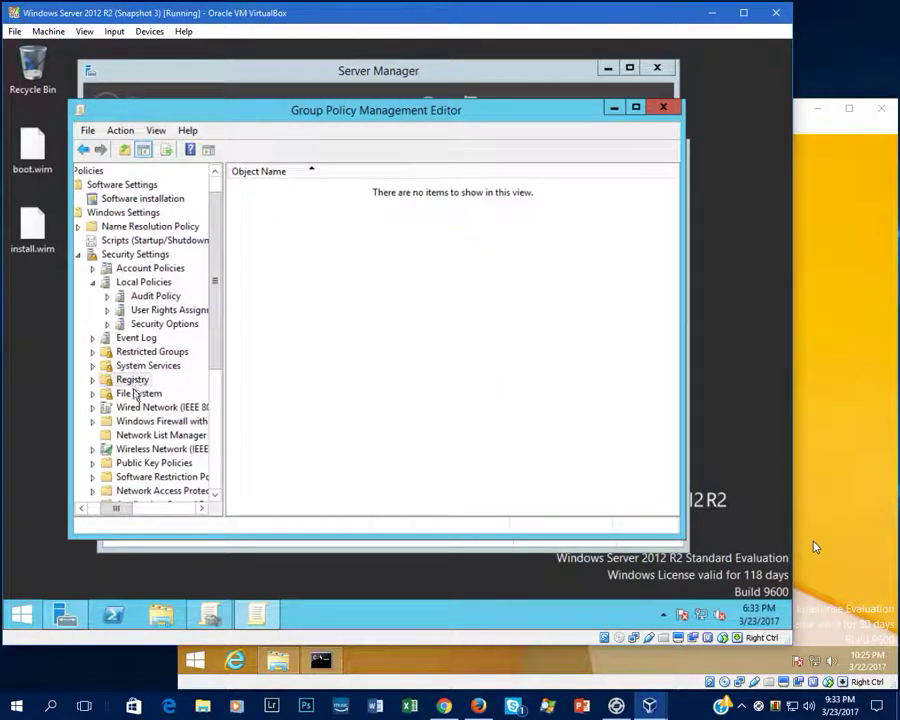
Dismiss the Registry actions menu and view the File System section's Central Access Policy.
right_click(130, 381)
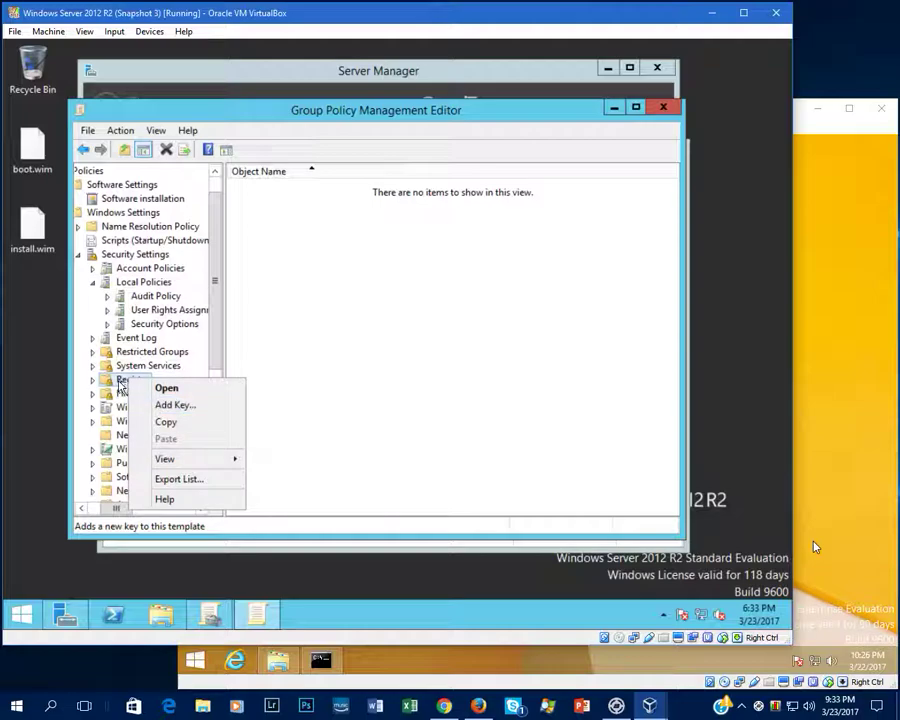
key("Escape")
scroll(120, 372, "down", 2)
left_click(143, 316)
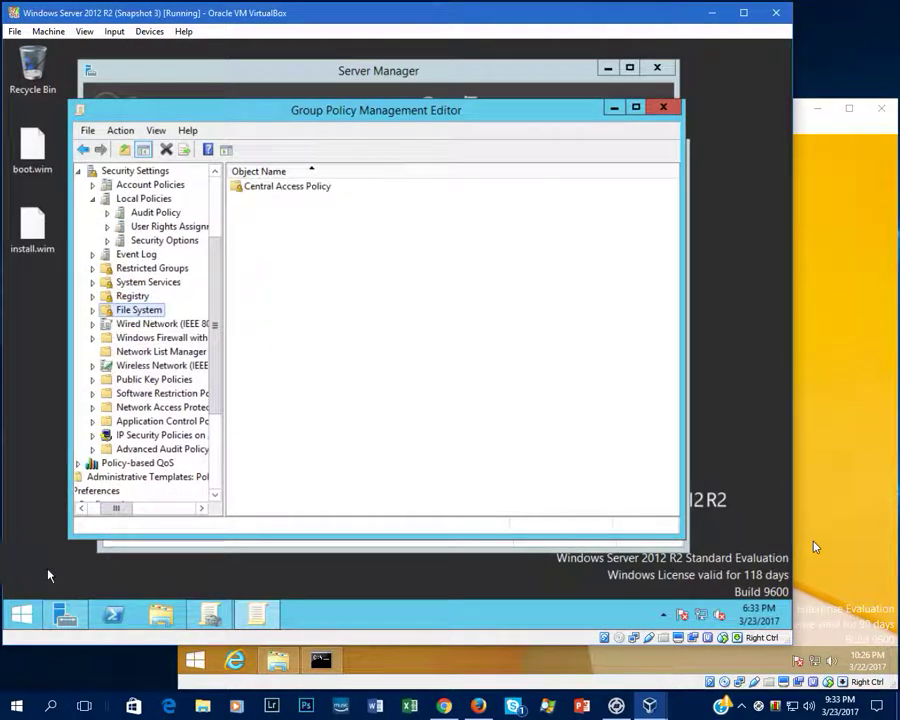
Scroll the tree and expand computer Administrative Templates.
scroll(133, 370, "down", 1)
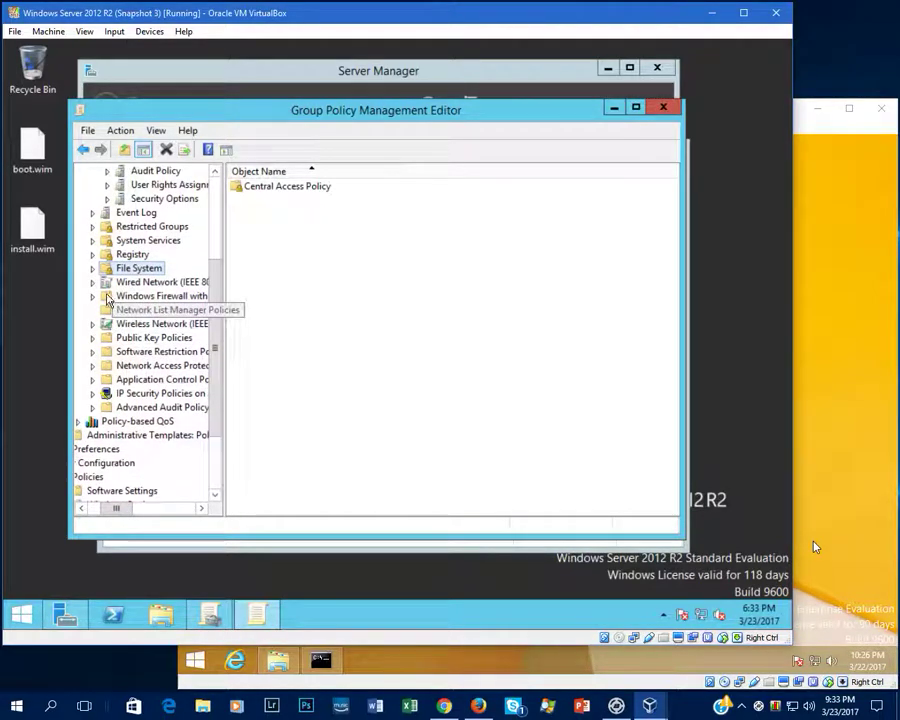
left_click_drag(116, 512, 118, 513)
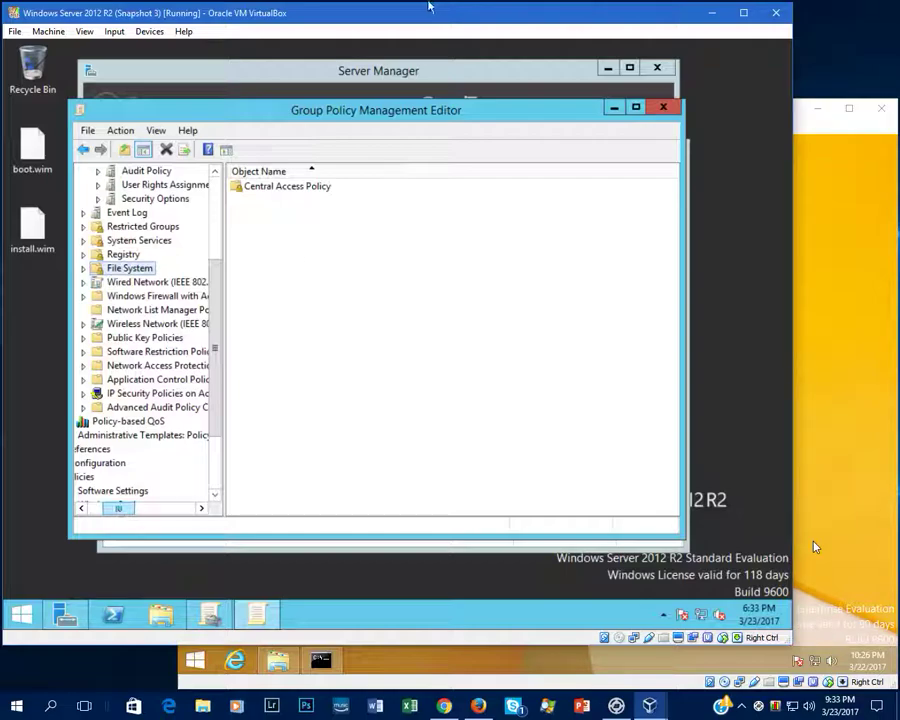
scroll(133, 258, "up", 1)
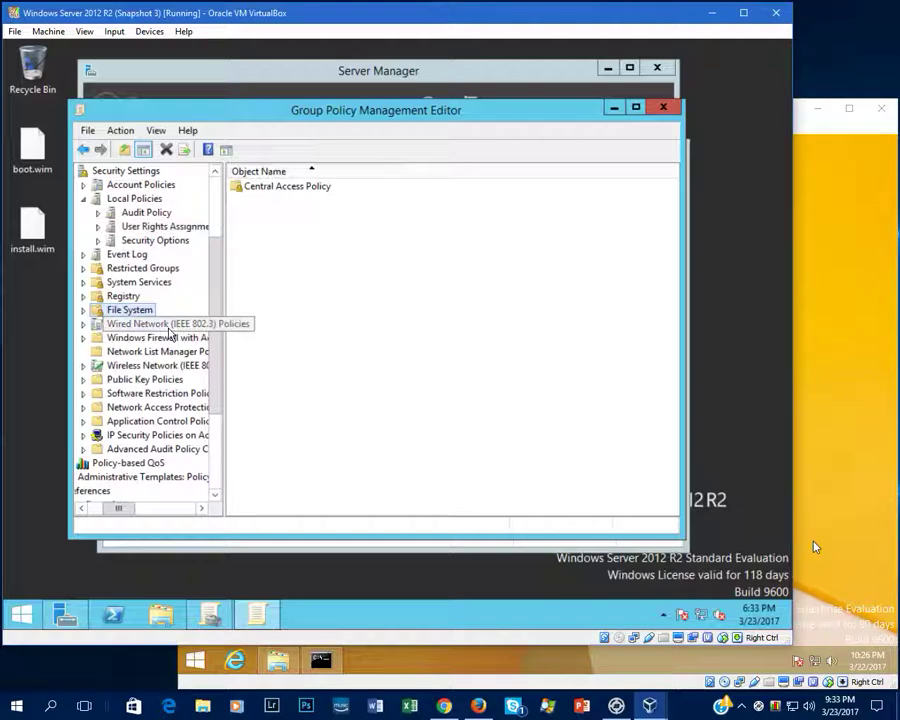
scroll(110, 518, "down", 2)
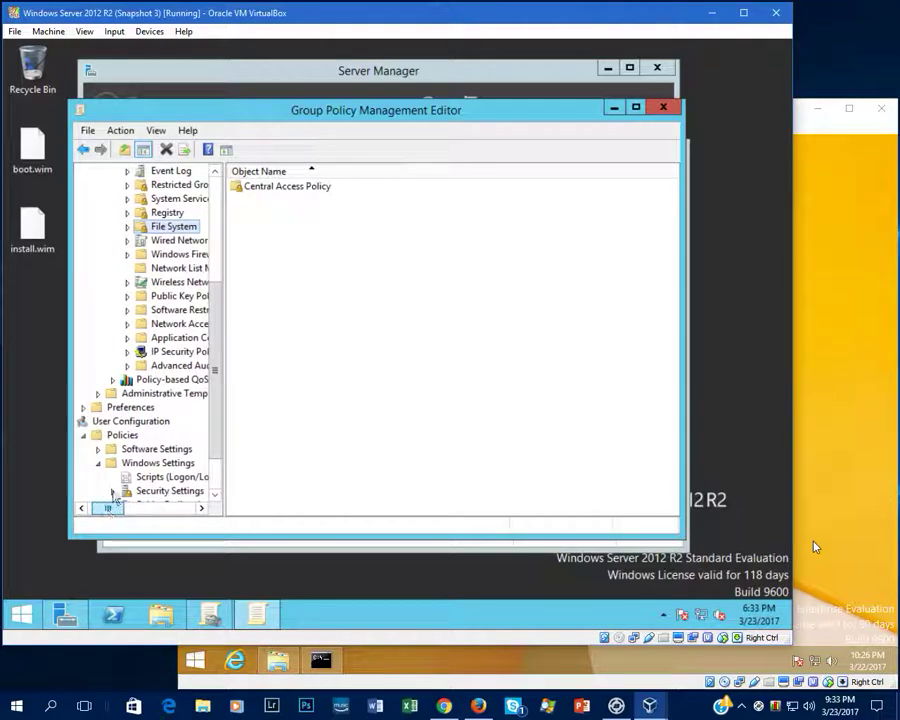
scroll(118, 440, "down", 1)
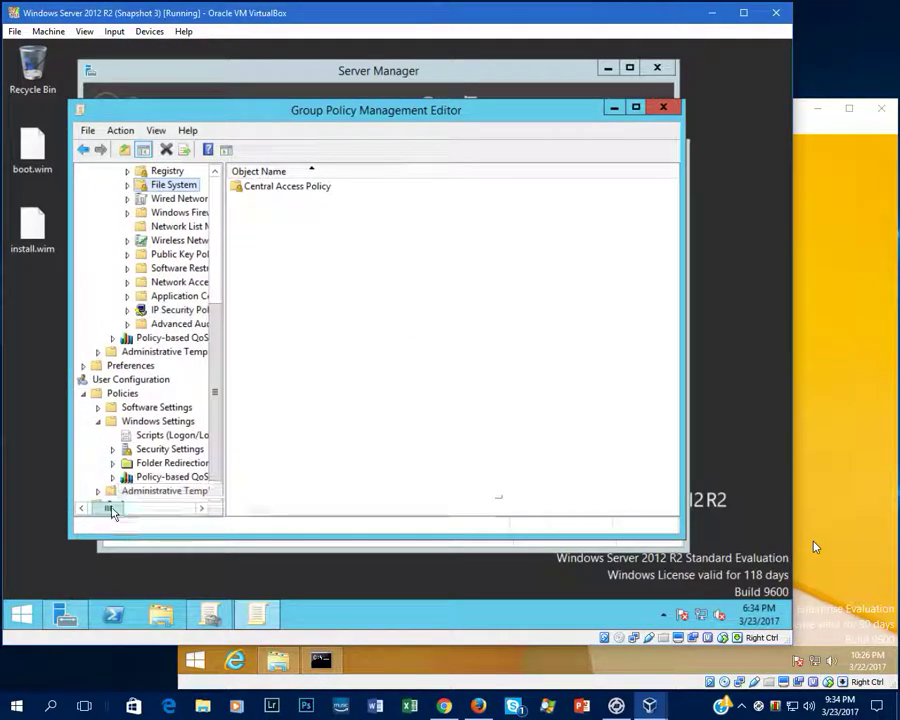
left_click(98, 351)
Expand Windows Components and list Windows Update's 18 settings, such as Configure Automatic Updates.
left_click_drag(104, 508, 110, 507)
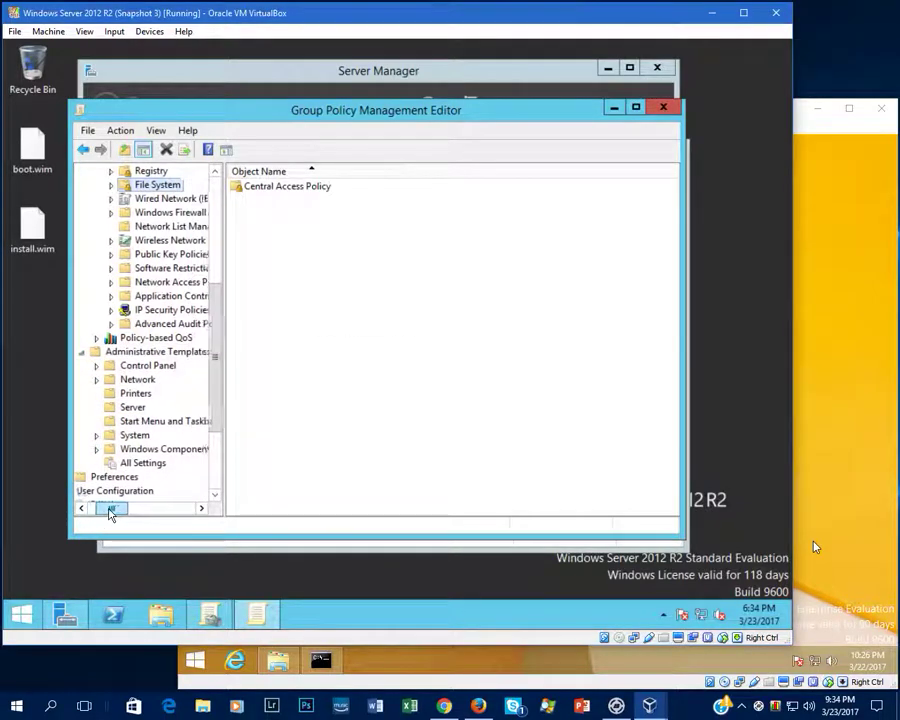
scroll(106, 345, "down", 2)
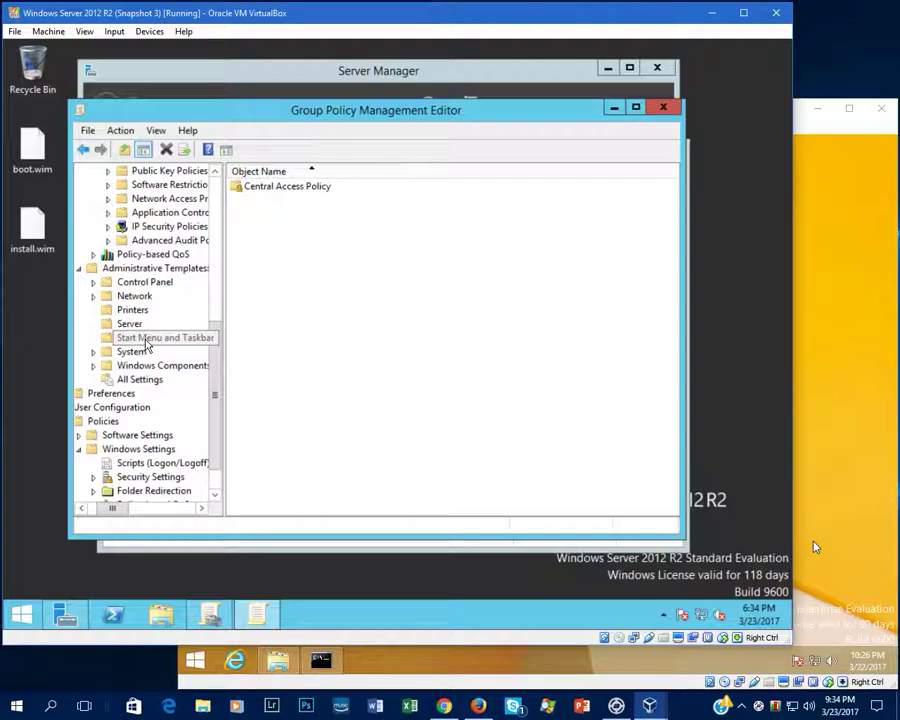
left_click(94, 365)
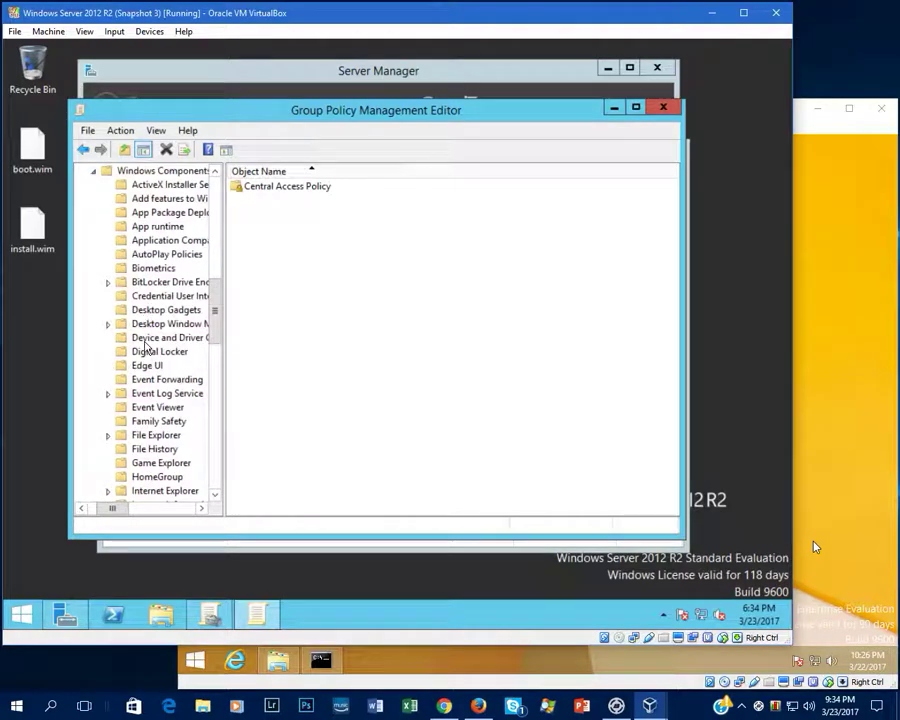
scroll(150, 350, "down", 3)
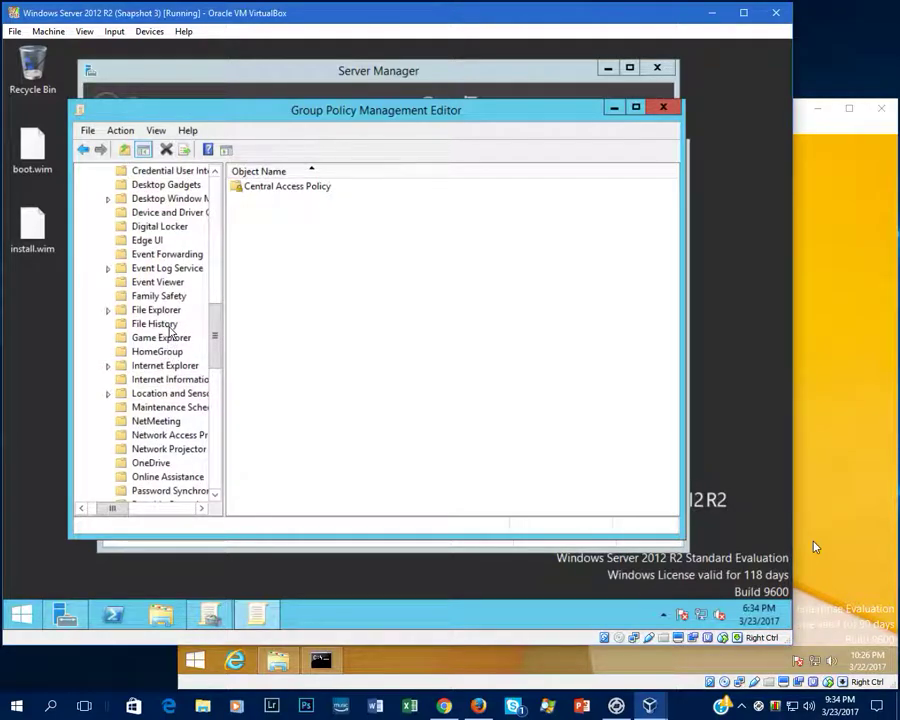
scroll(166, 350, "down", 1)
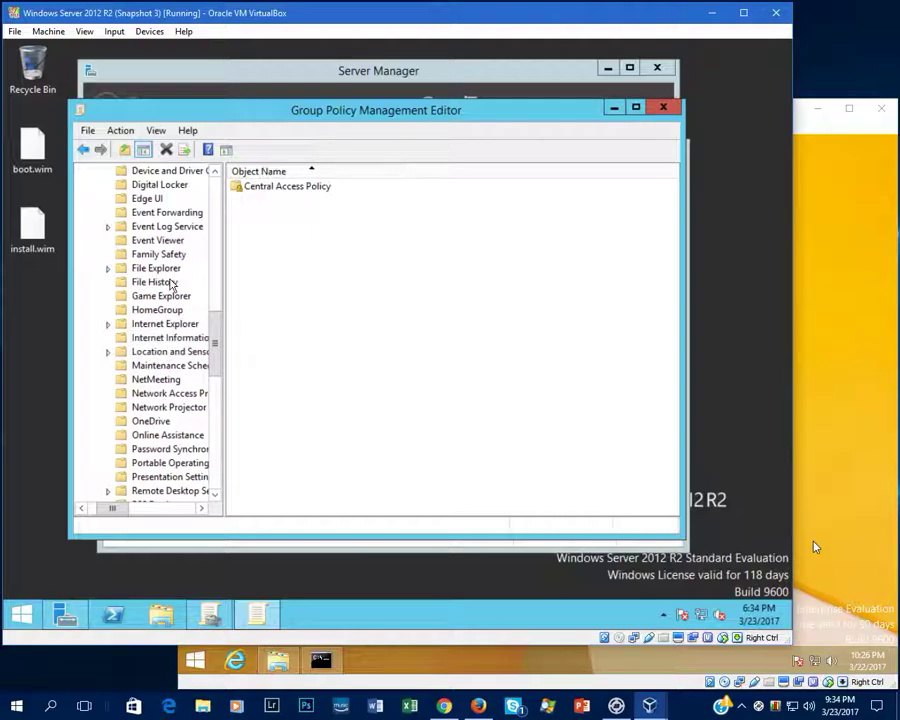
scroll(171, 285, "down", 9)
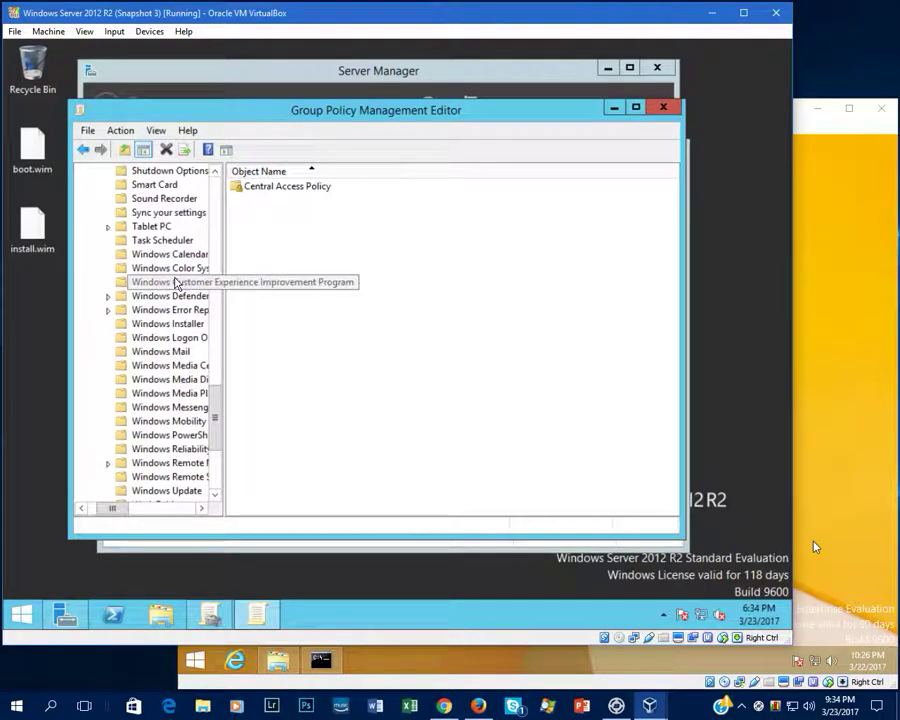
left_click(201, 508)
scroll(160, 450, "down", 3)
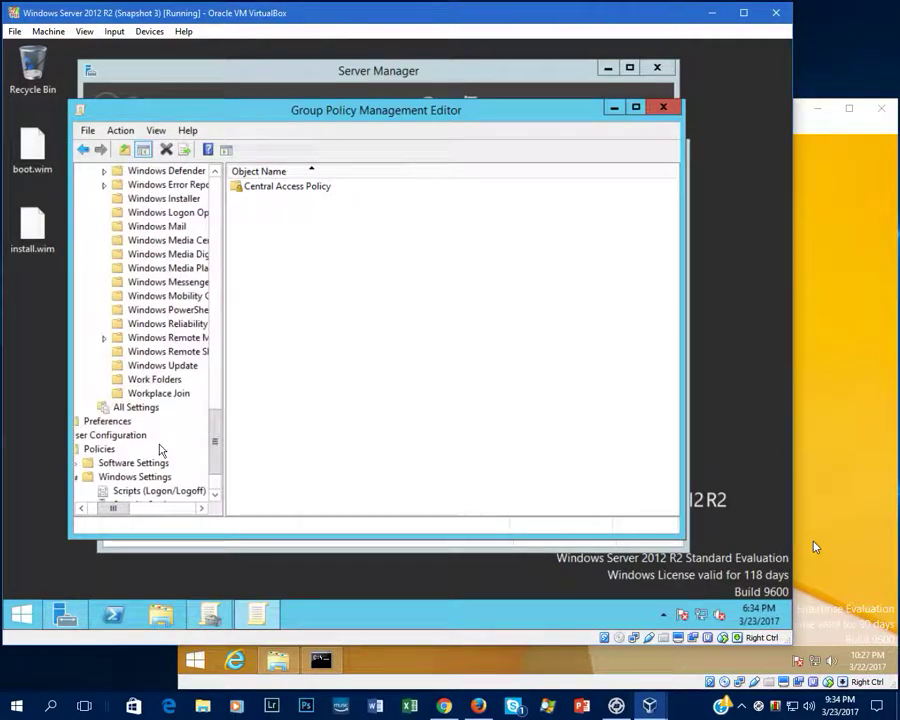
left_click(183, 368)
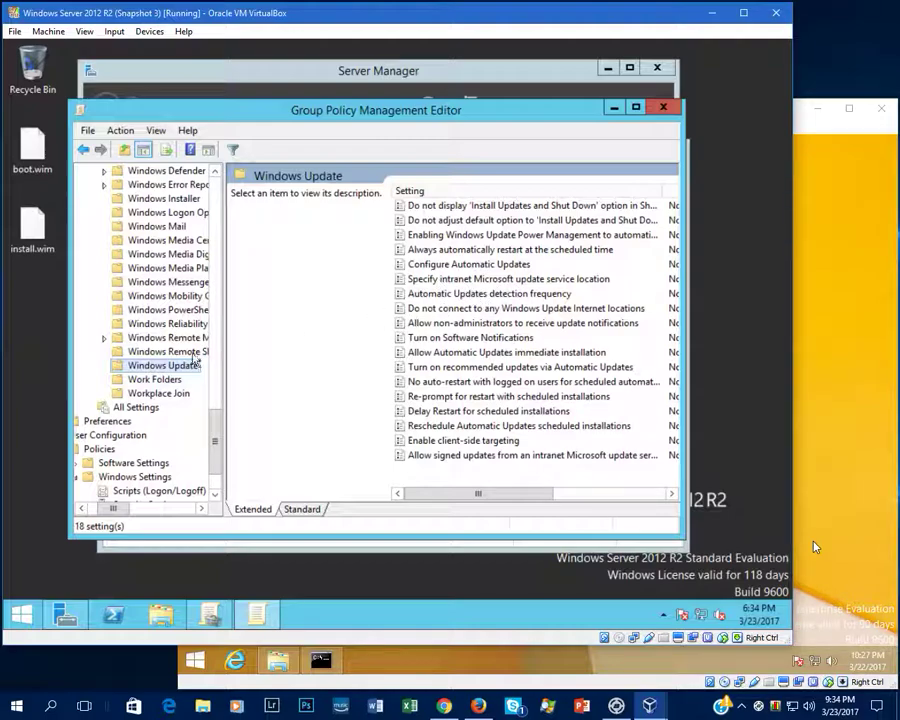
Go to User Configuration > Administrative Templates > Control Panel and open 'Prohibit access to Control Panel and PC settings'.
scroll(121, 354, "up", 2)
scroll(121, 354, "up", 3)
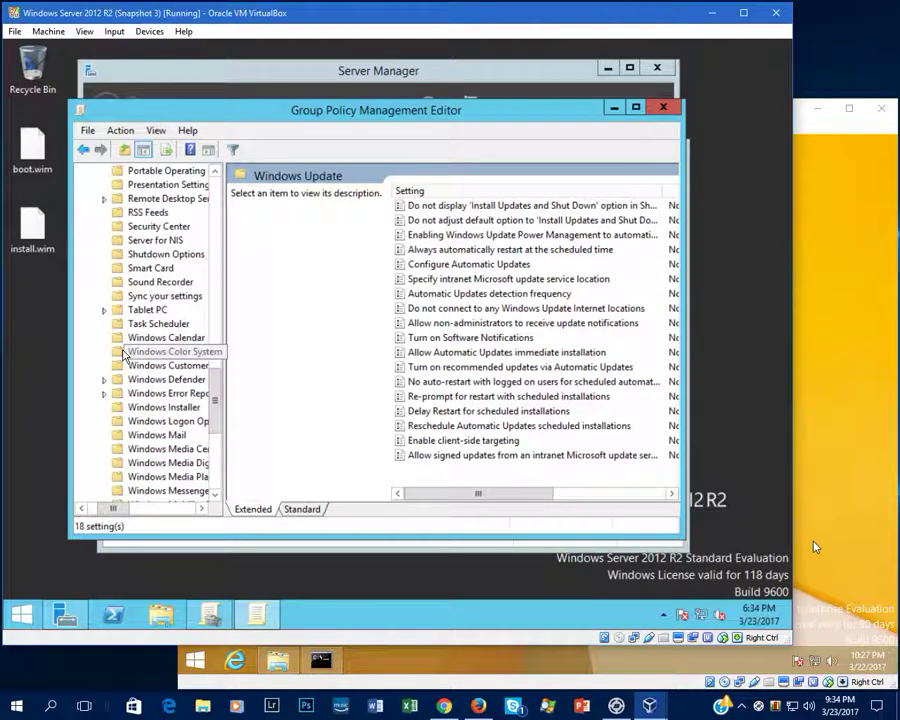
scroll(152, 365, "up", 6)
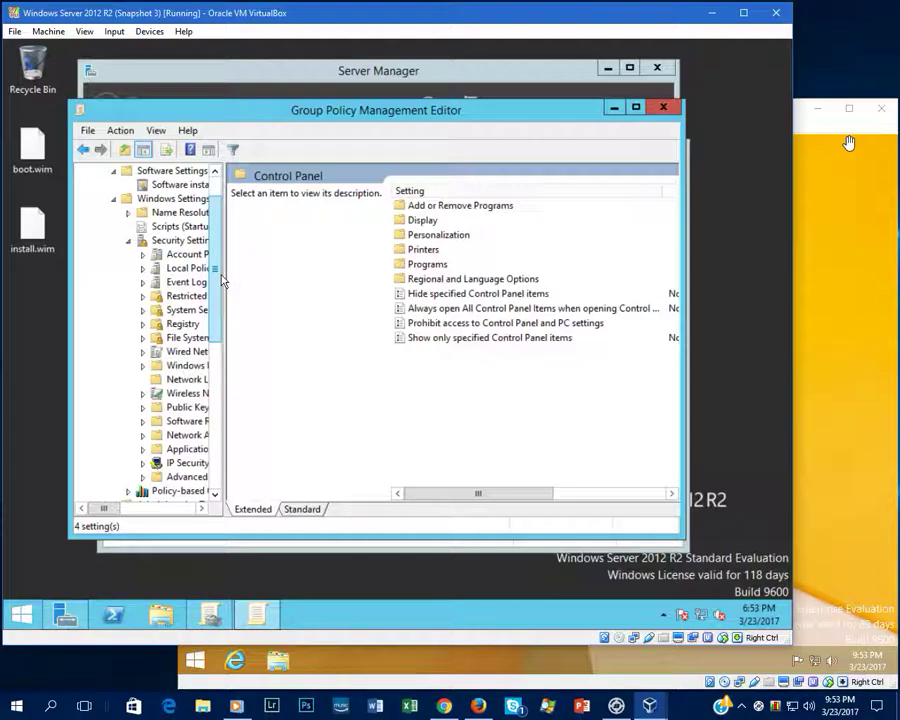
left_click_drag(213, 268, 220, 410)
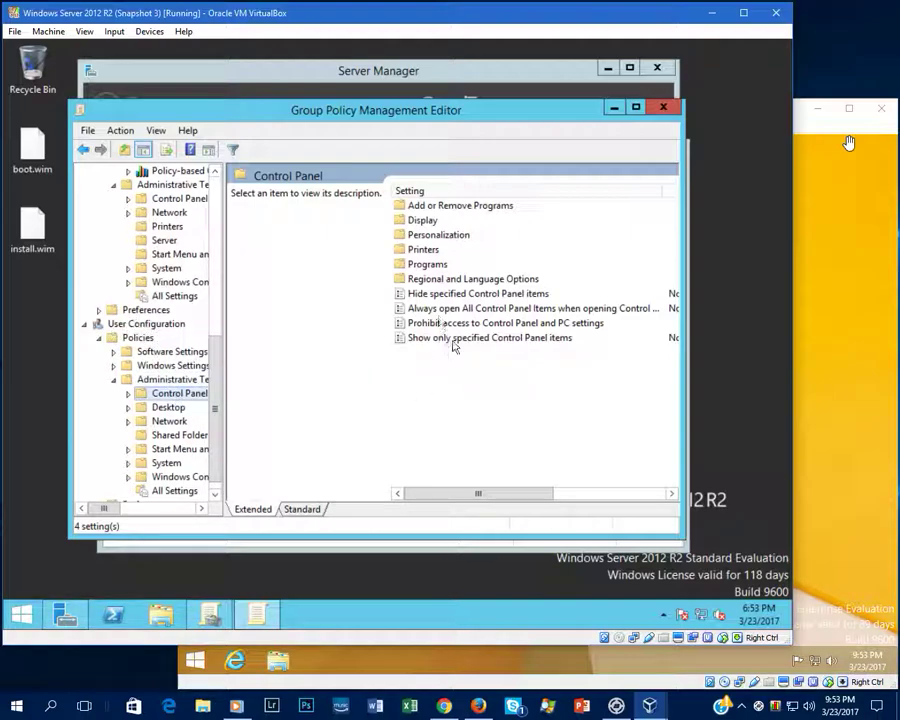
mouse_move(458, 494)
left_mouse_down()
mouse_move(478, 494)
mouse_move(466, 484)
left_mouse_up()
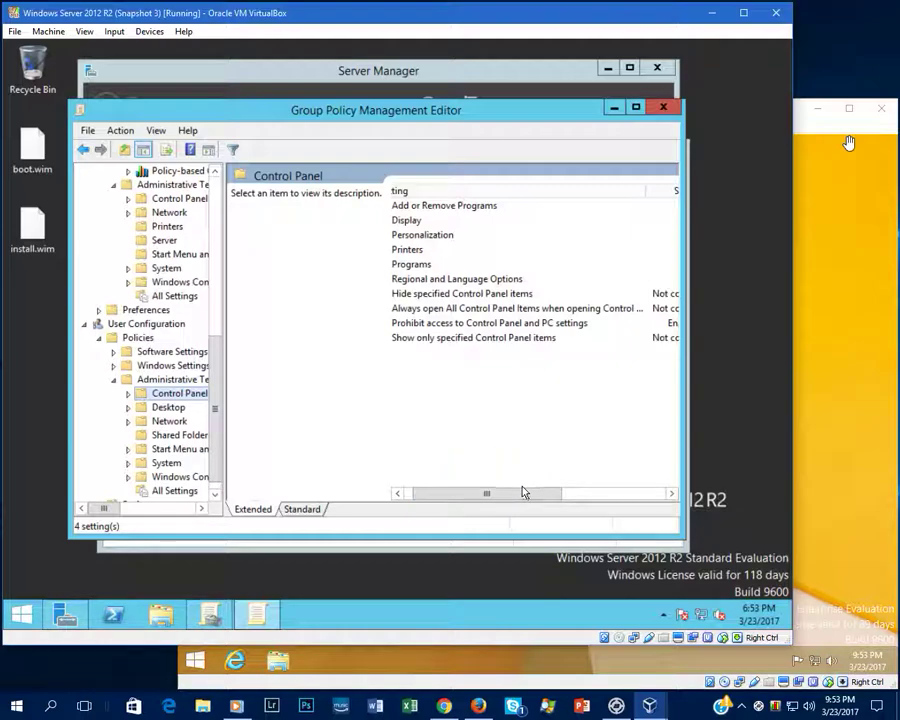
left_click_drag(548, 498, 494, 488)
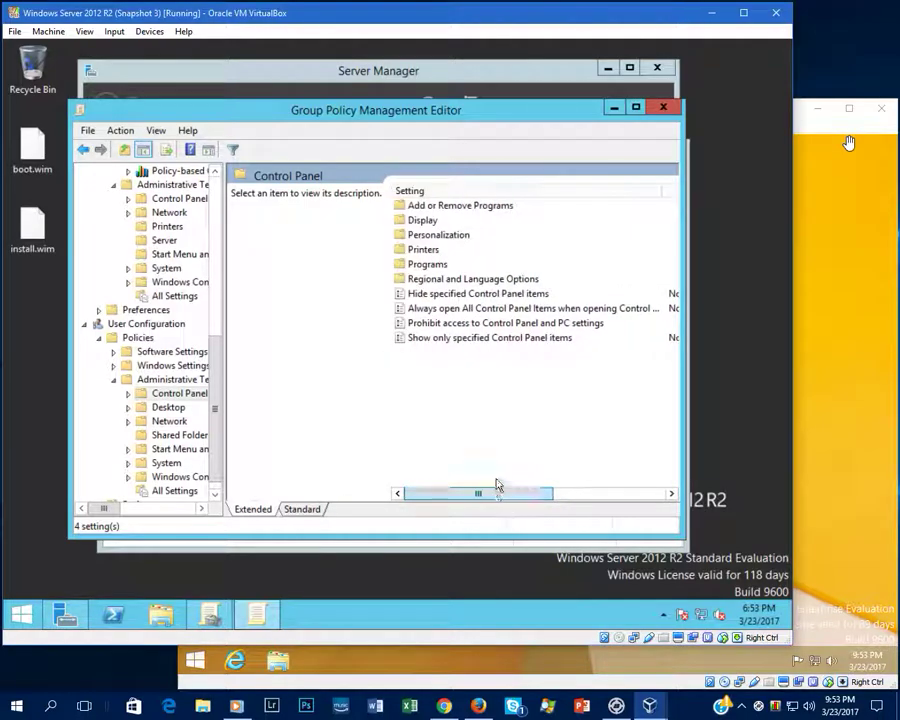
double_click(432, 326)
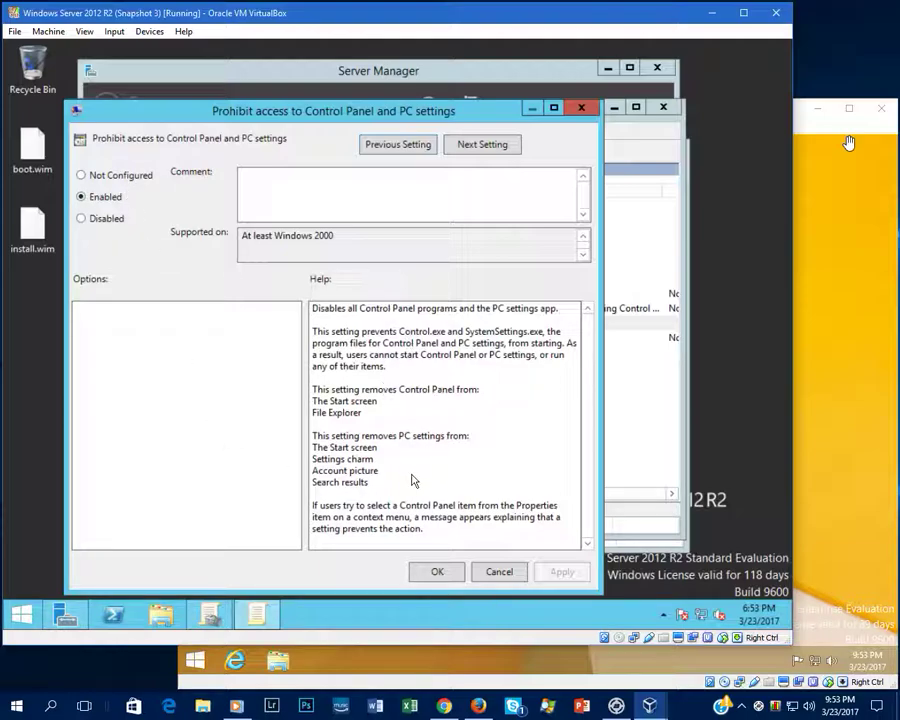
Accept the policy as Enabled and bring the Windows 8.1 Enterprise client VM forward.
left_click(437, 571)
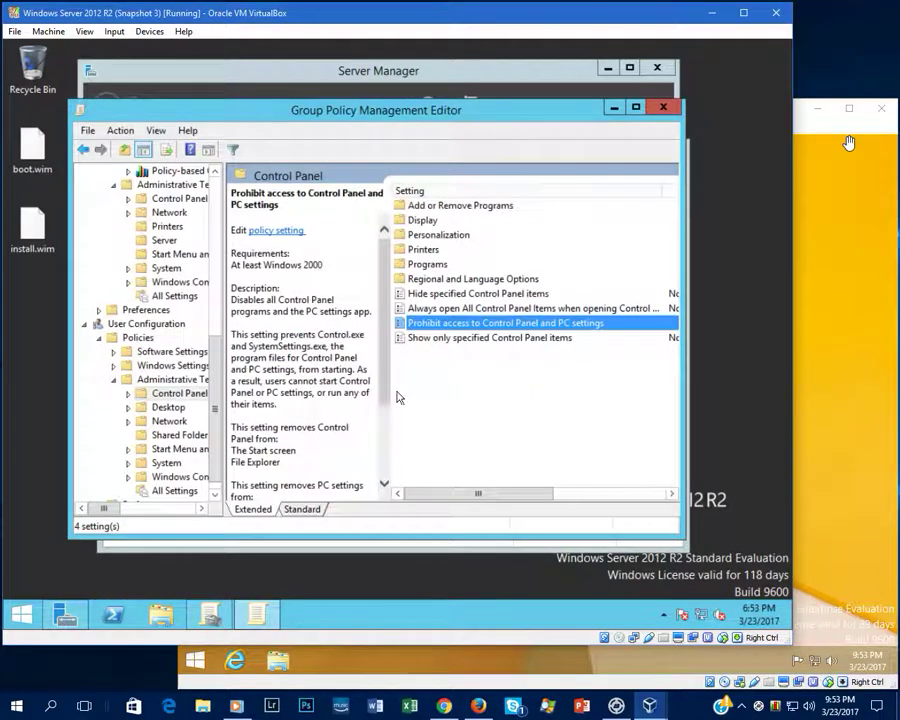
left_click(828, 411)
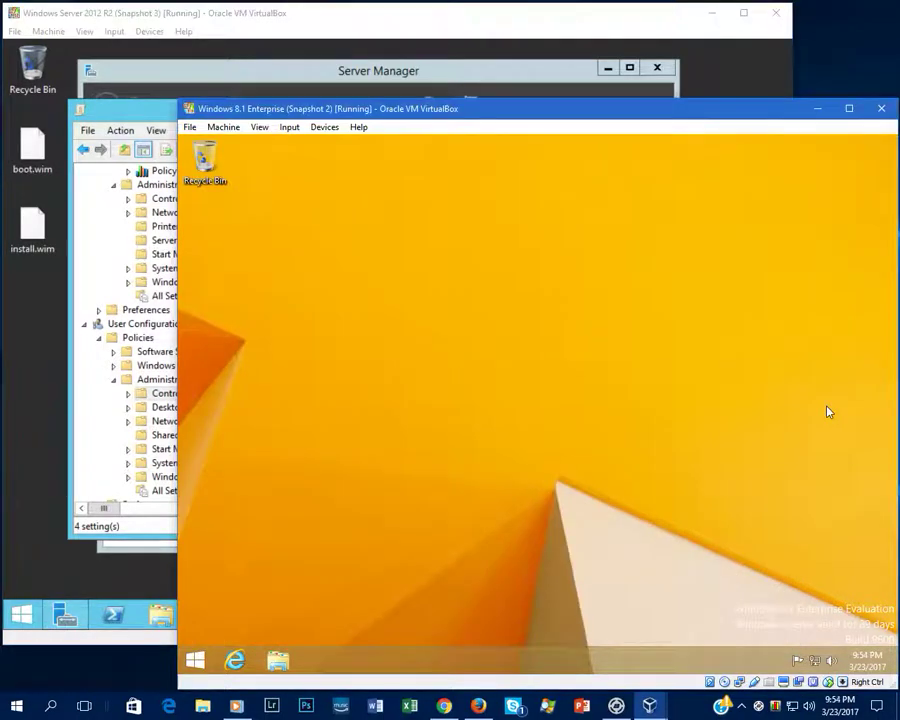
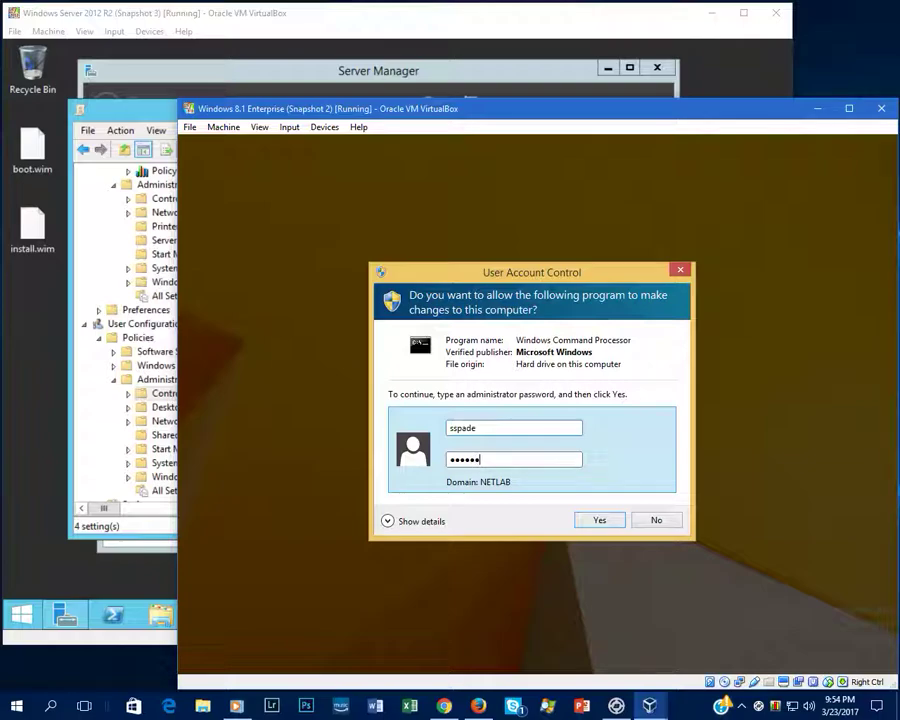
Run gpupdate /force in an administrator Command Prompt so the computer policy update completes.
key("Return")
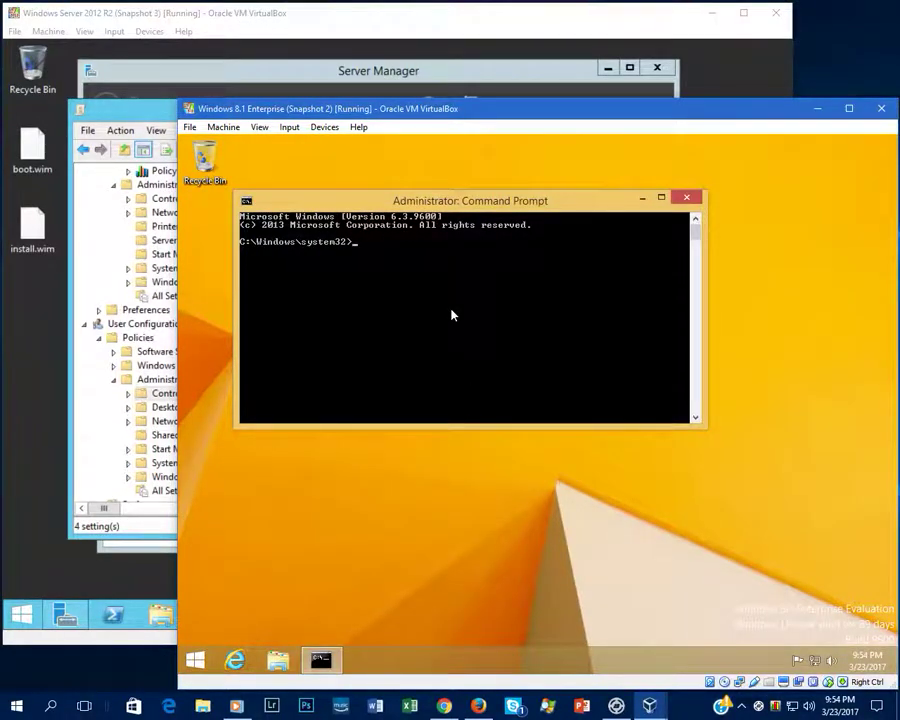
type("gpupdate /force")
key("Return")
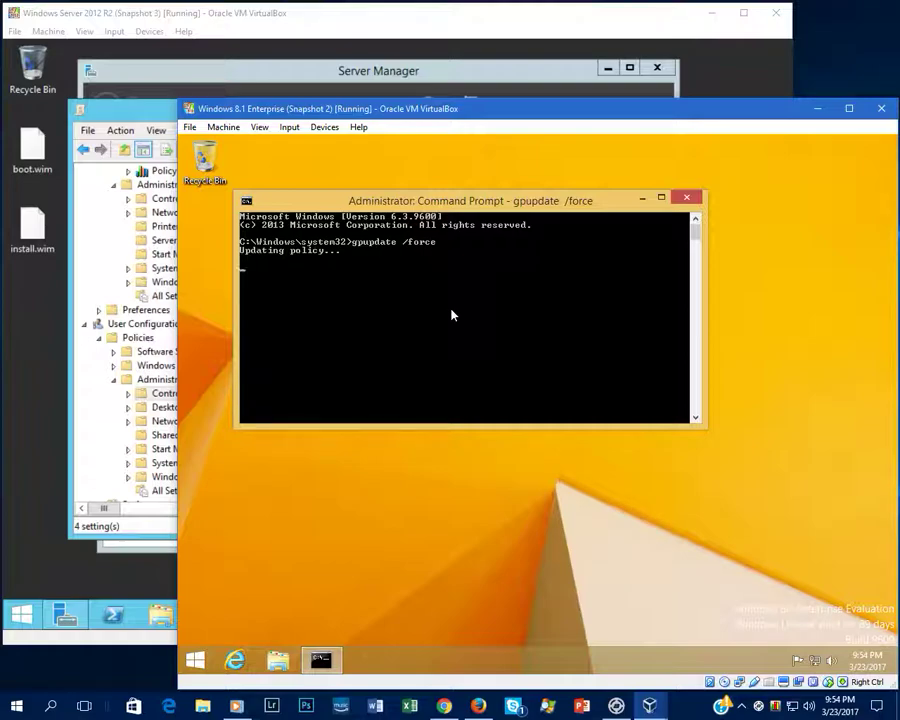
left_click_drag(476, 206, 445, 306)
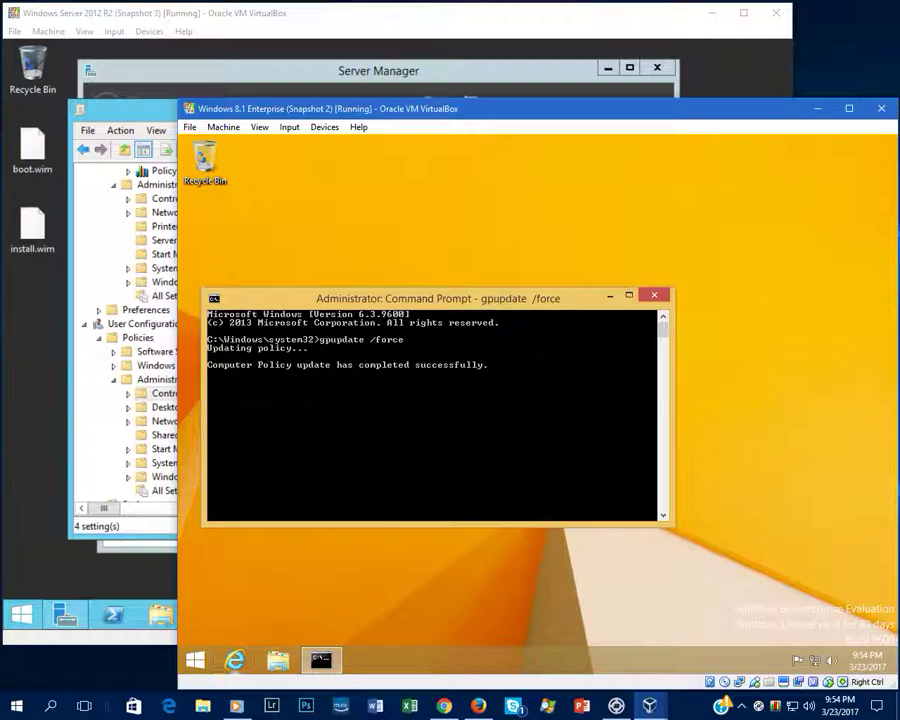
Sign out from the Start screen, then sign back in with the domain user's password and open the desktop.
left_click(195, 662)
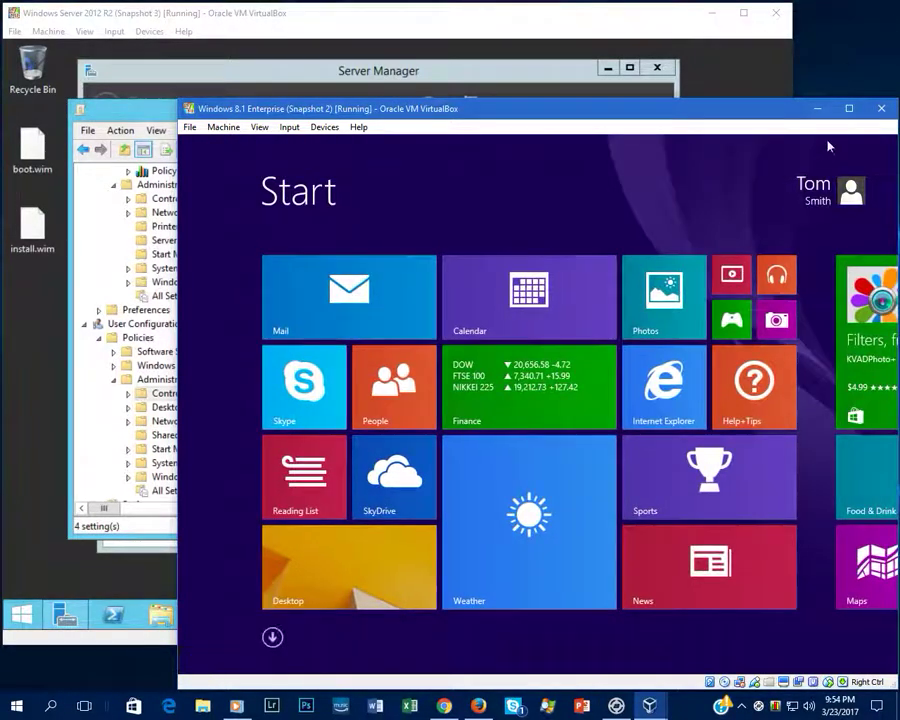
left_click(822, 192)
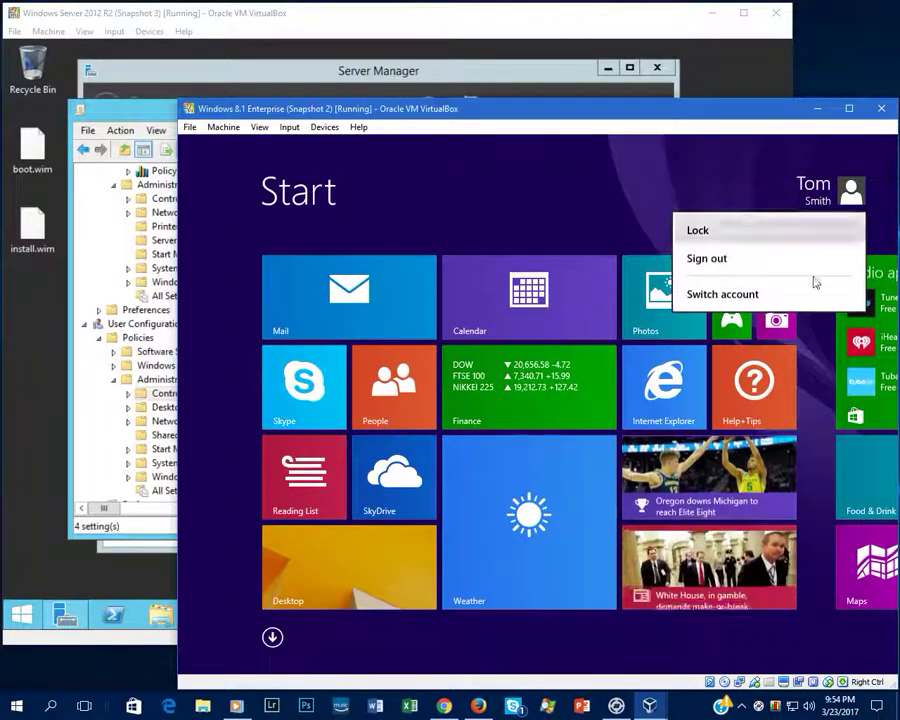
left_click(721, 259)
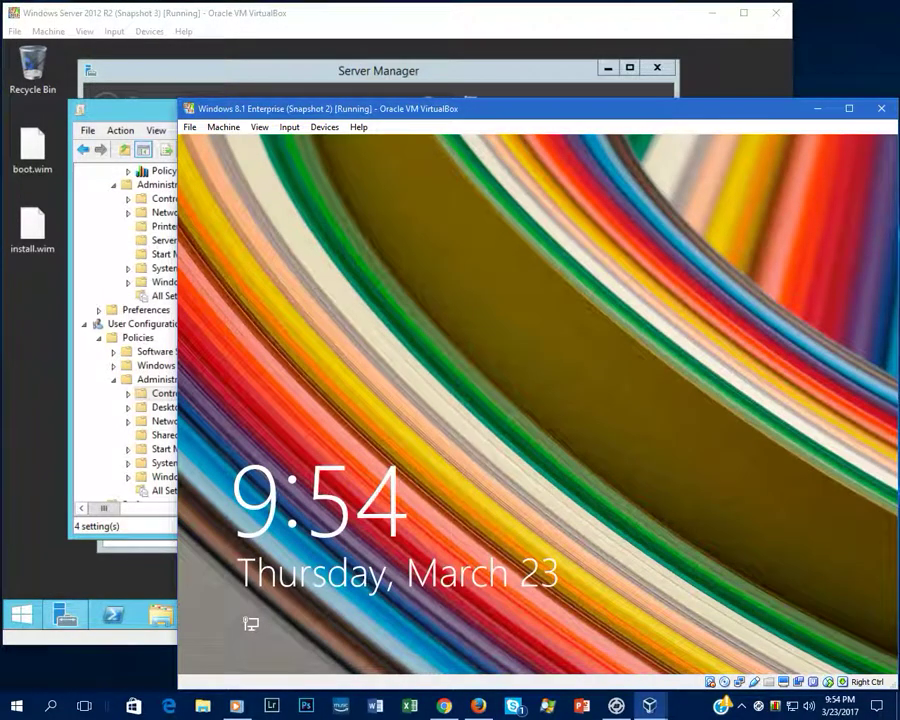
left_click(598, 324)
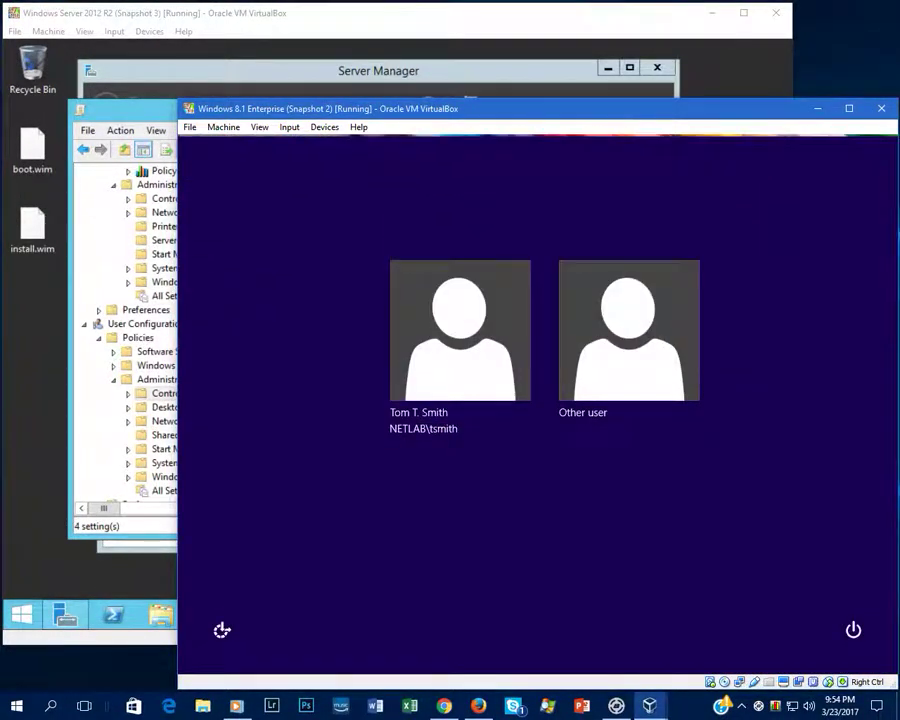
left_click(443, 340)
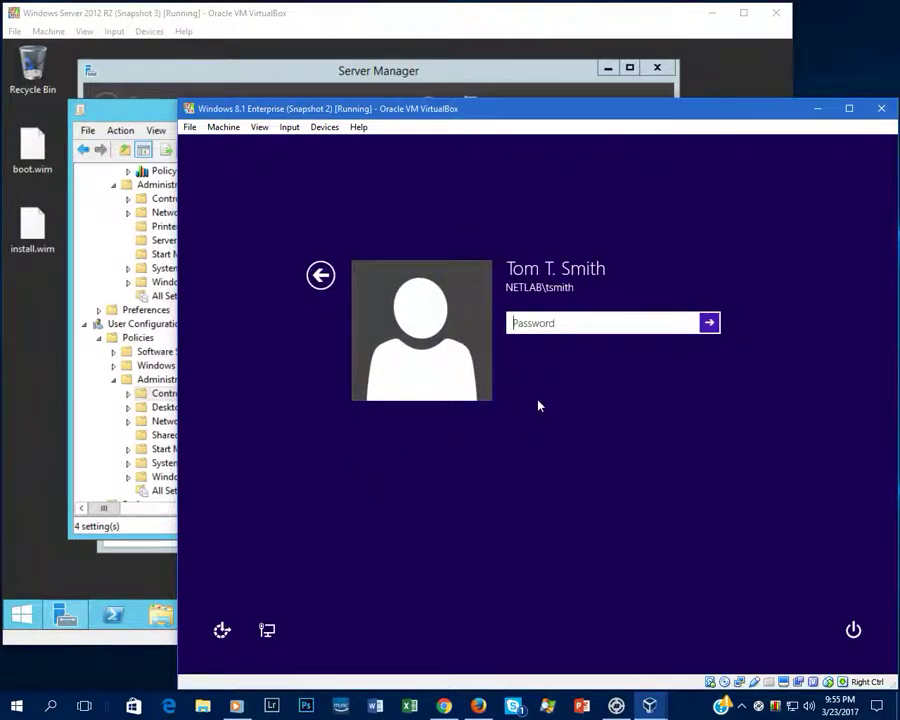
key("Return")
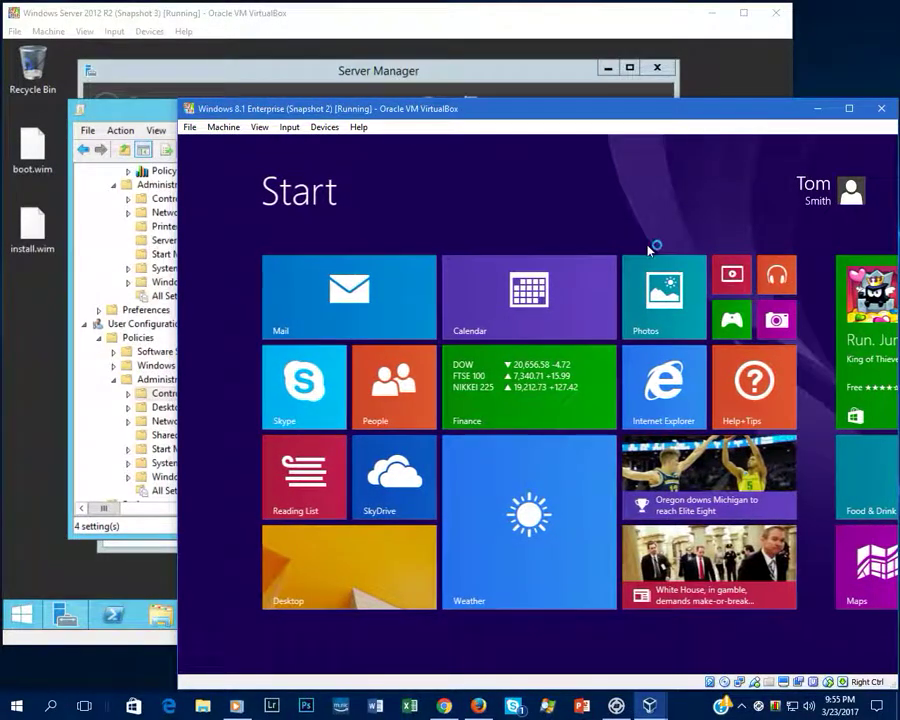
left_click(363, 572)
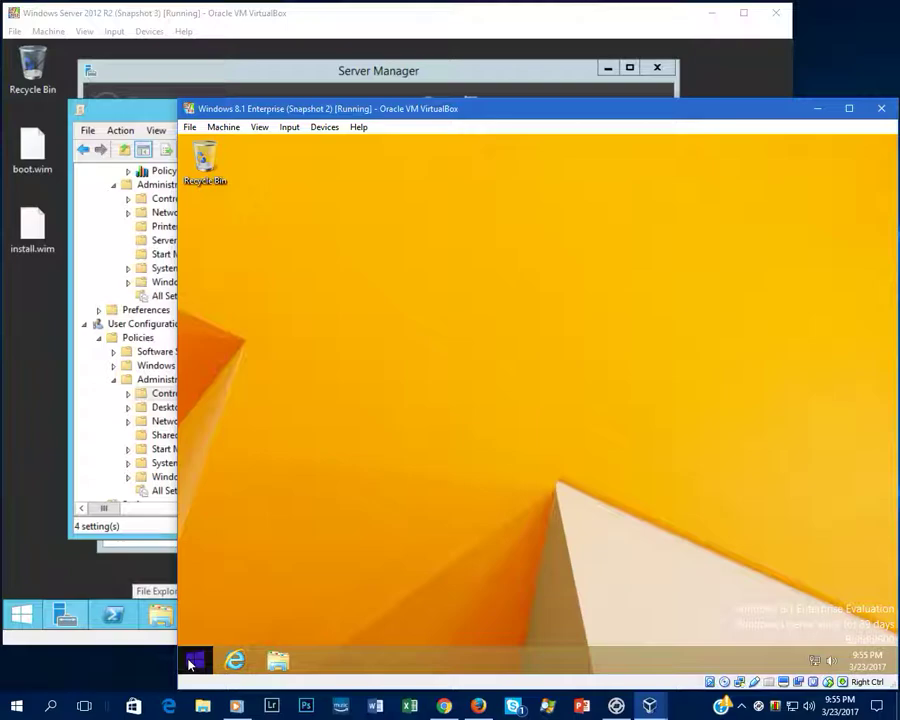
Open Control Panel from the Start right-click menu, then compare the Restrictions error with the GPO.
right_click(191, 663)
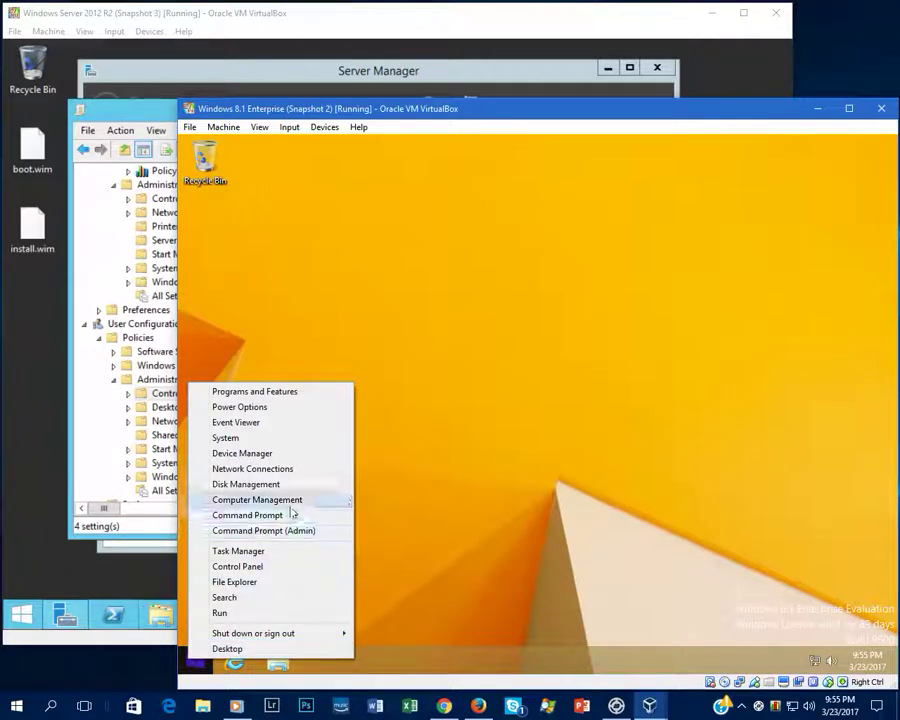
left_click(266, 567)
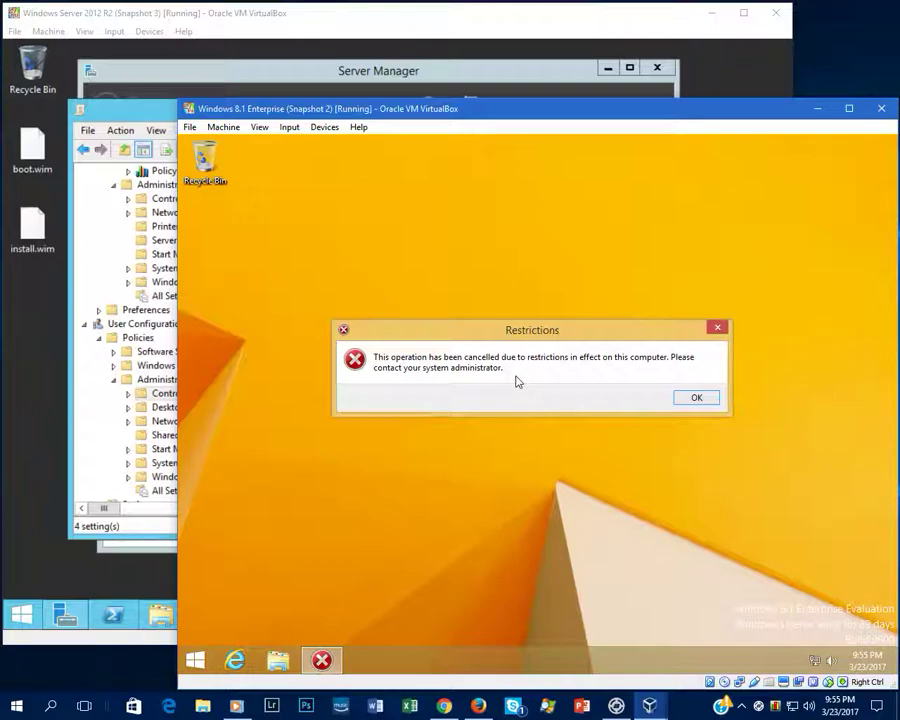
left_click(414, 22)
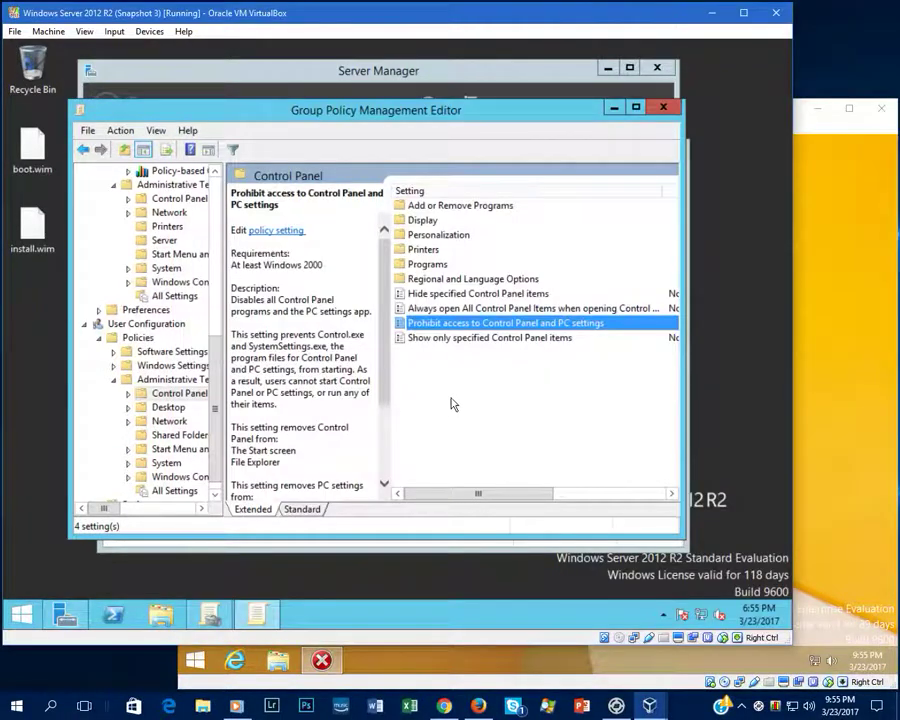
left_click(843, 436)
left_click(575, 377)
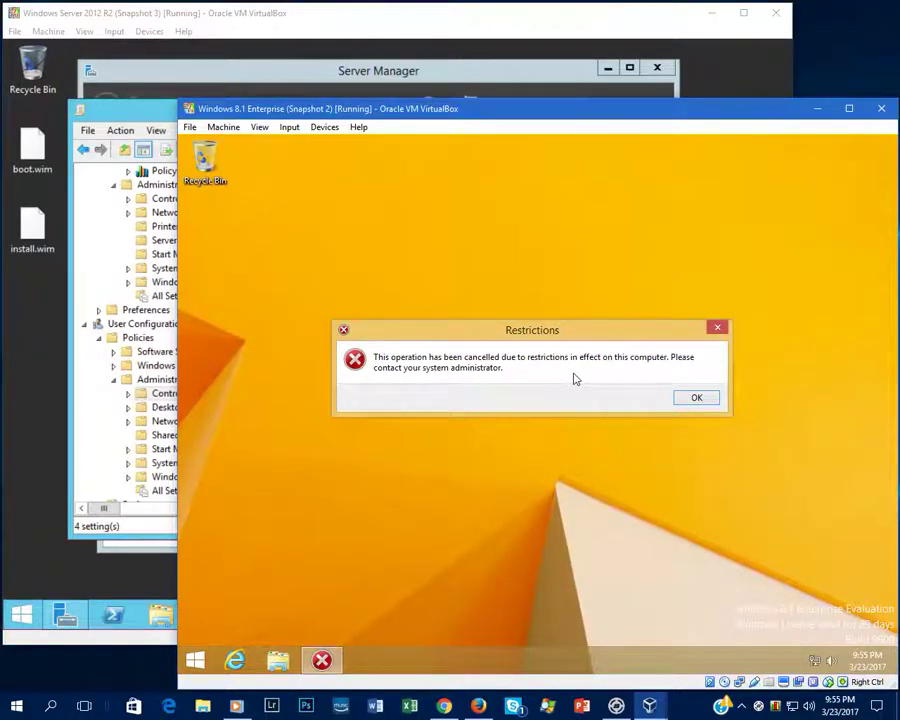